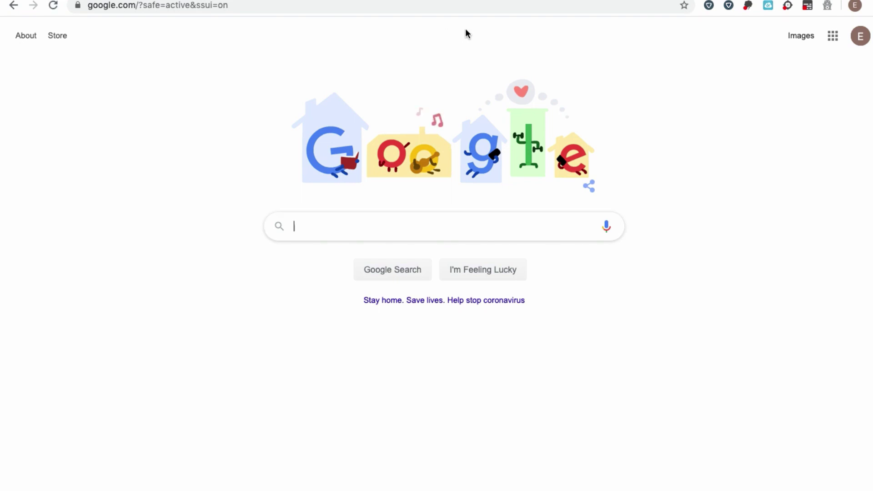
Check which profile and Google account are signed in, then dismiss the account details.
left_click(857, 5)
left_click(861, 36)
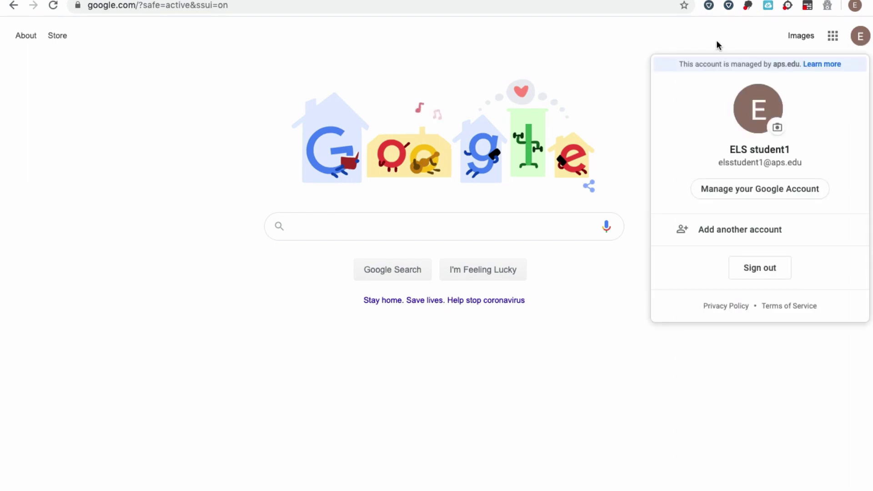
left_click(717, 43)
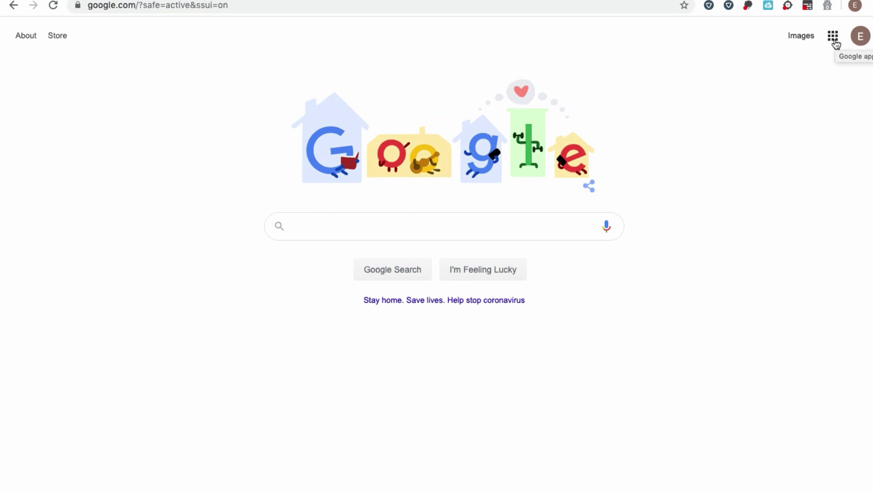
Bring up the Google apps launcher and browse its list of apps.
left_click(834, 37)
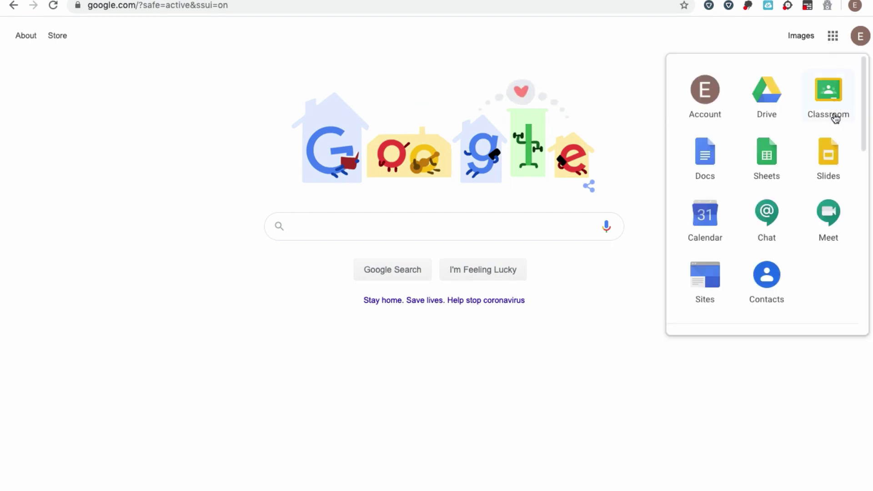
scroll(840, 187, "down", 1)
scroll(841, 187, "down", 10)
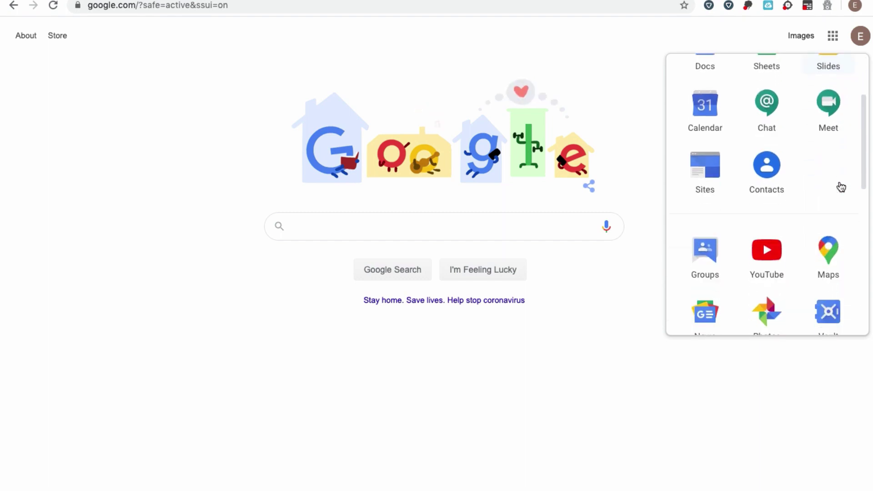
scroll(841, 187, "down", 2)
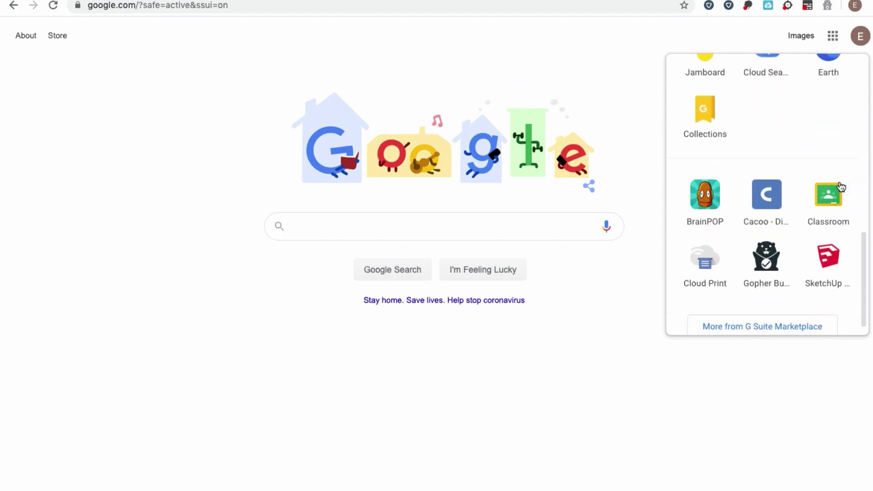
scroll(841, 187, "up", 5)
scroll(840, 187, "up", 5)
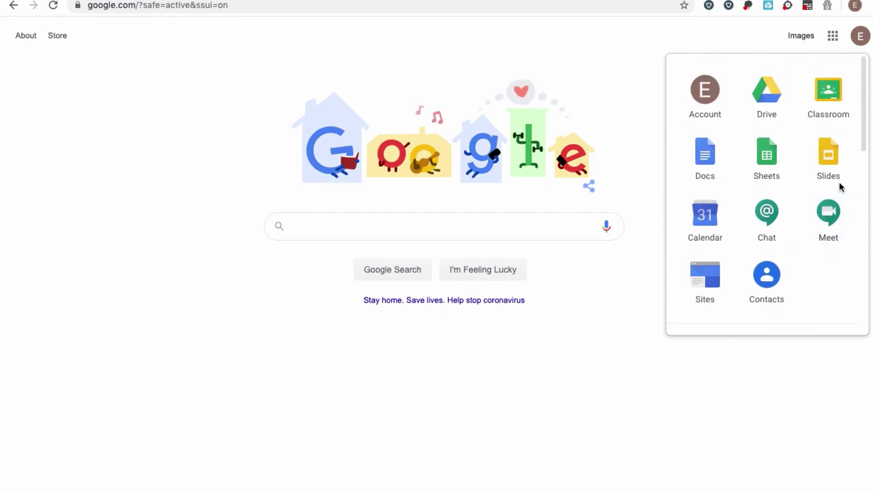
Open Google Classroom as the student, then go to the teacher's Continuous Learning Classroom People page.
left_click(835, 91)
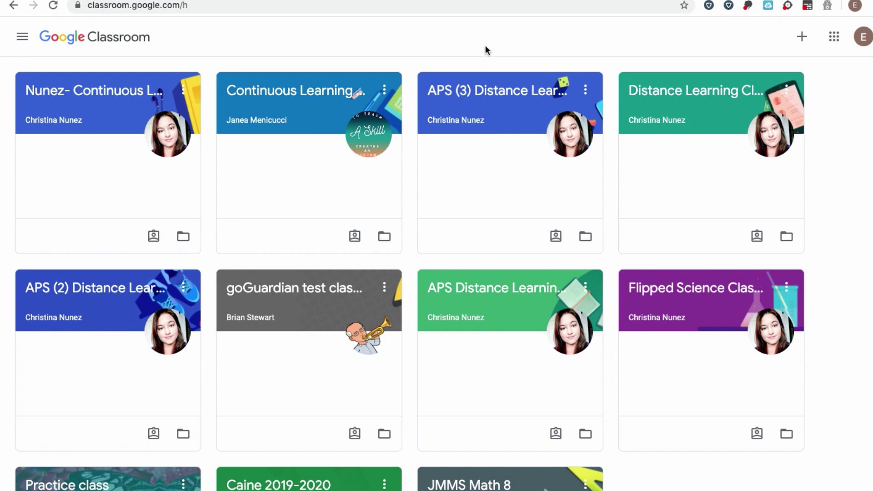
key("ctrl+Right")
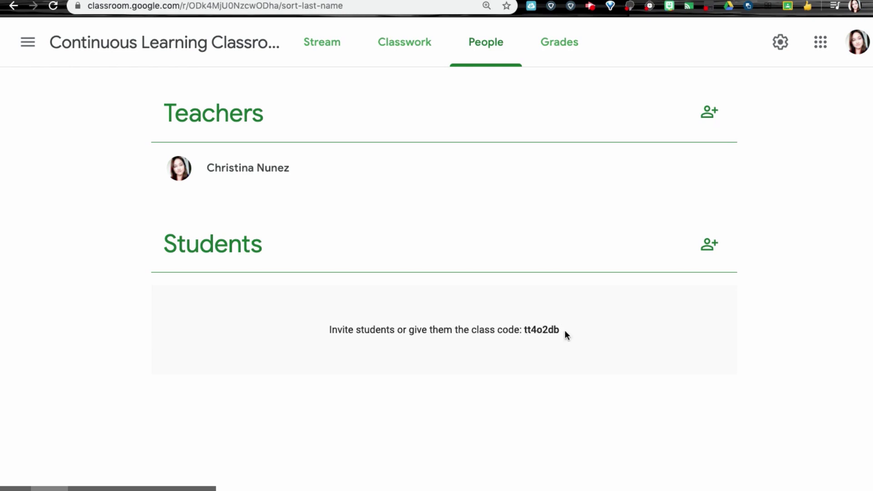
left_click(337, 44)
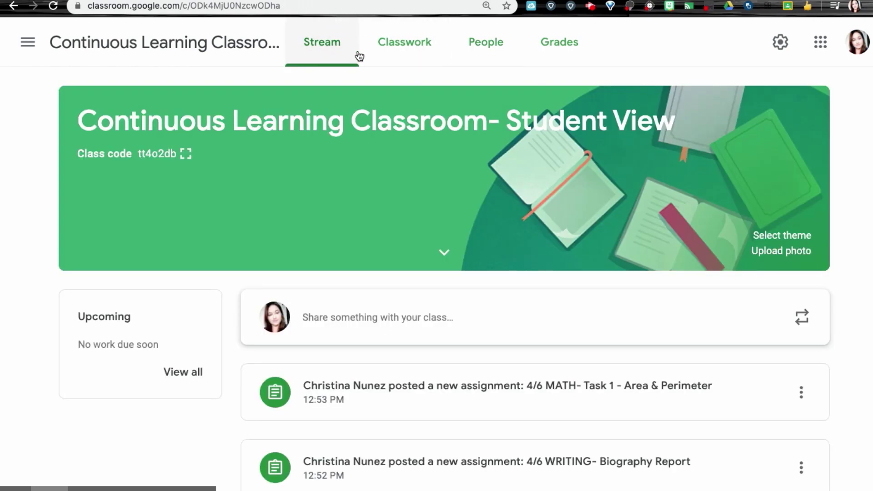
left_click(184, 154)
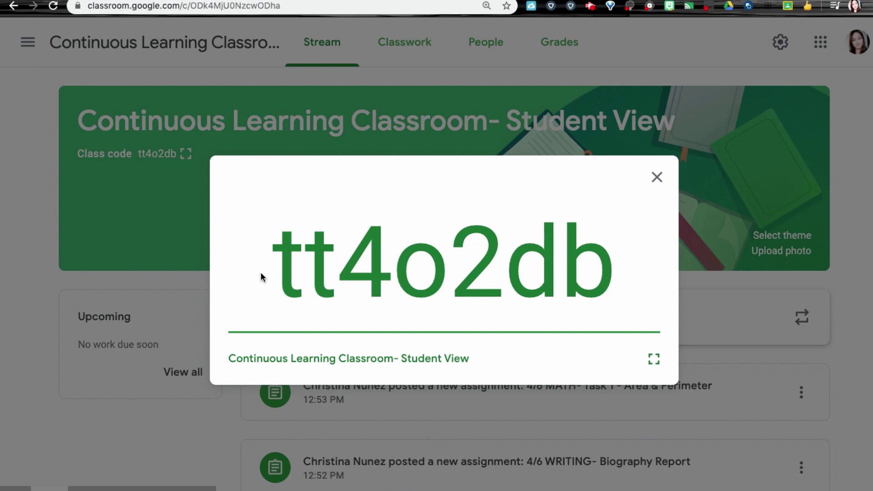
left_click_drag(261, 272, 601, 287)
key("ctrl+c")
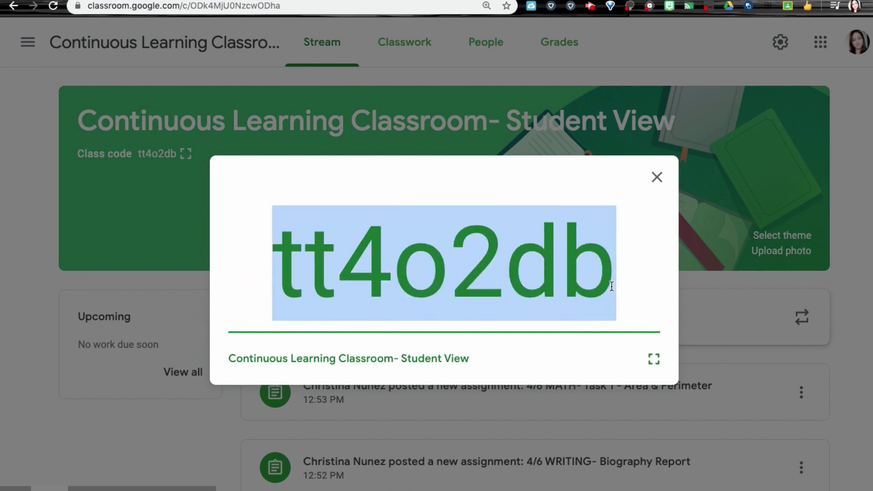
key("ctrl+Left")
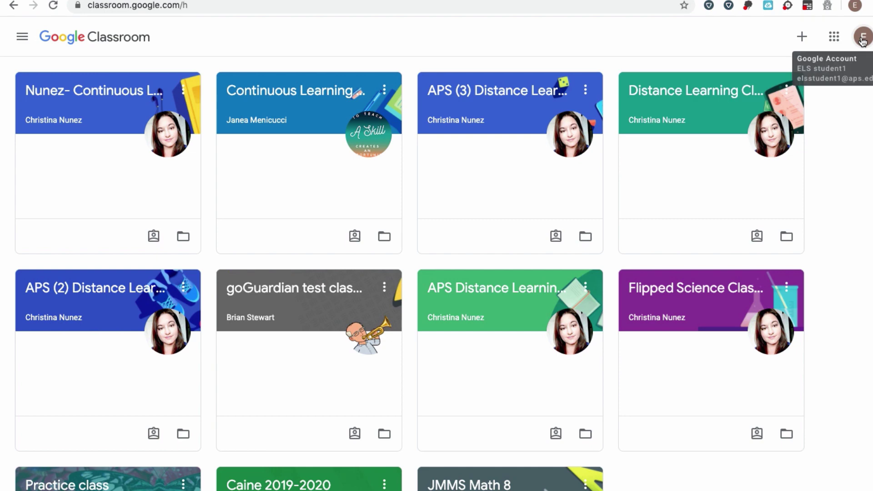
left_click(803, 40)
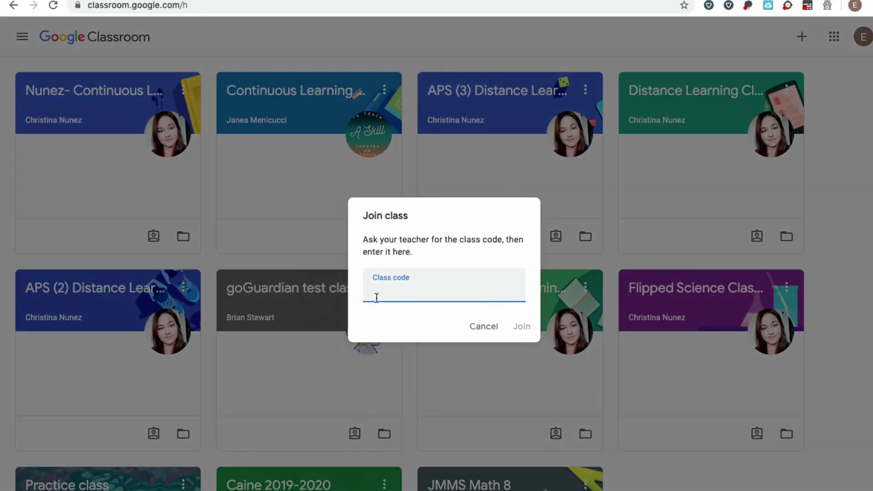
right_click(374, 291)
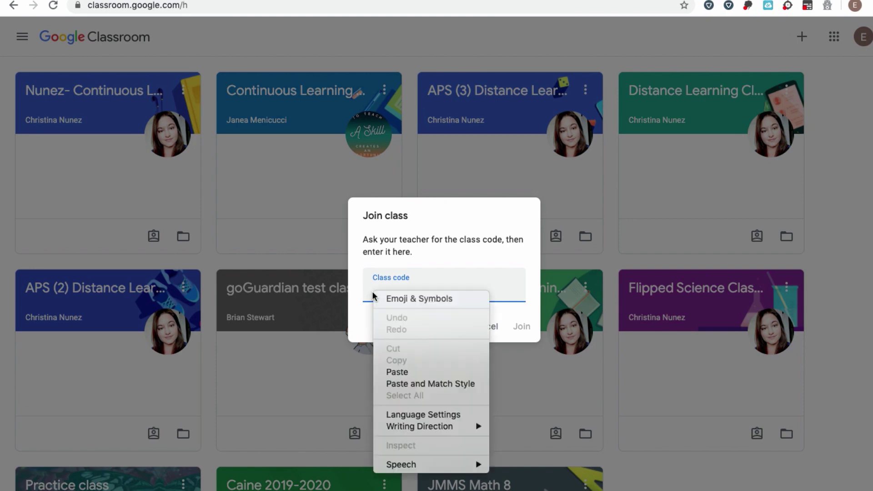
left_click(400, 373)
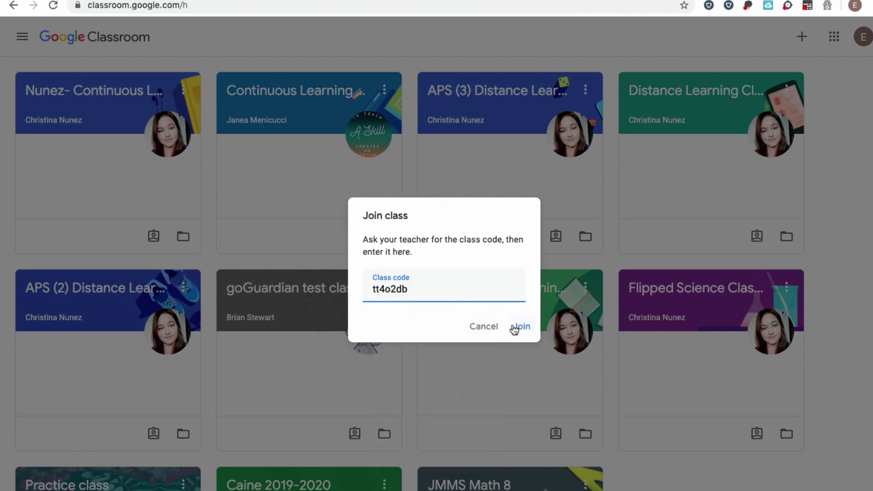
left_click(523, 327)
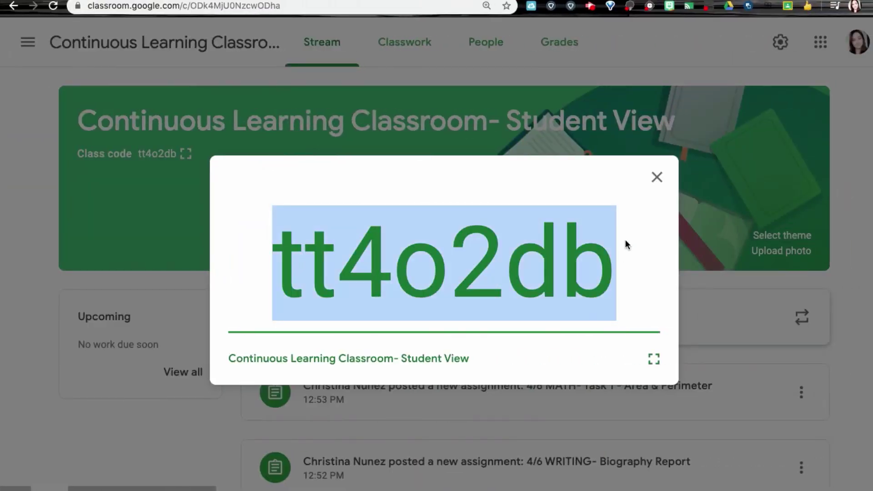
From the People page, search for the student's account and send it a class invitation.
key("Escape")
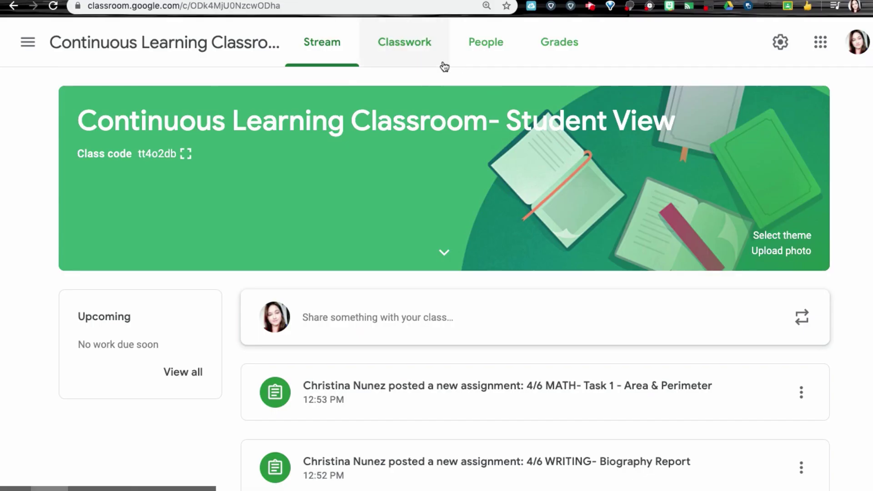
left_click(486, 57)
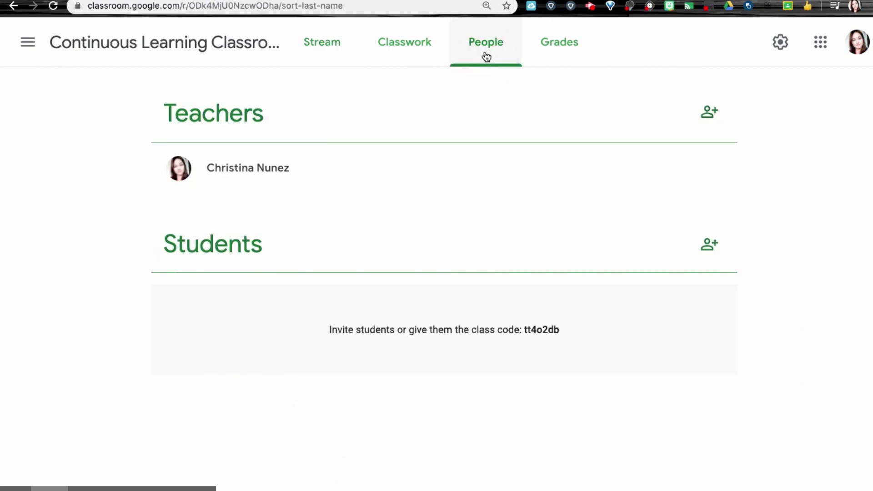
left_click(711, 244)
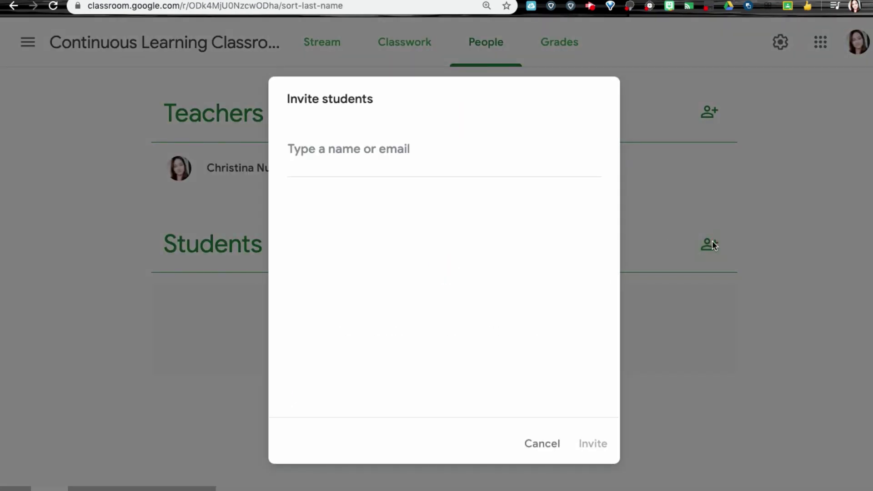
type("879798")
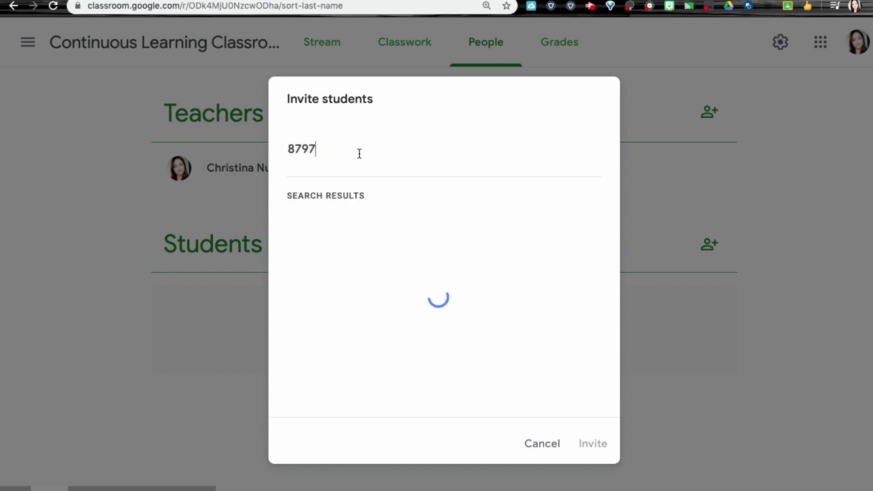
key("BackSpace")
key("BackSpace")
key("BackSpace")
key("BackSpace")
key("BackSpace")
key("BackSpace")
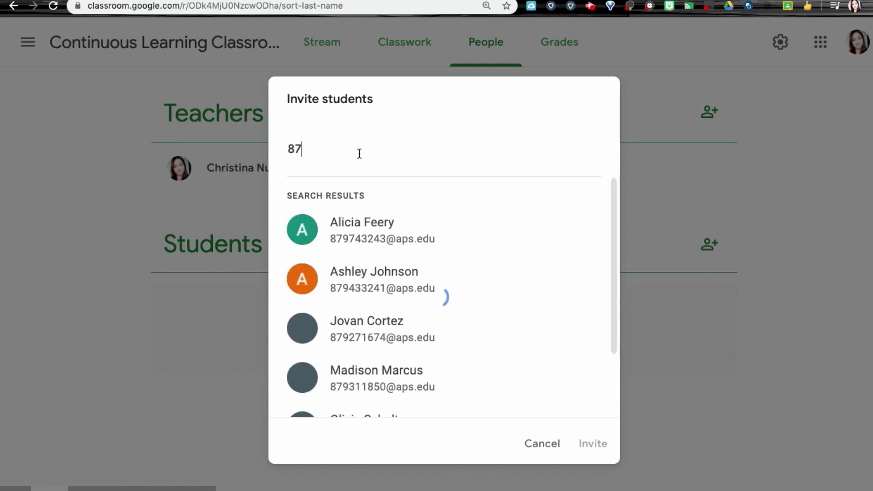
type("els")
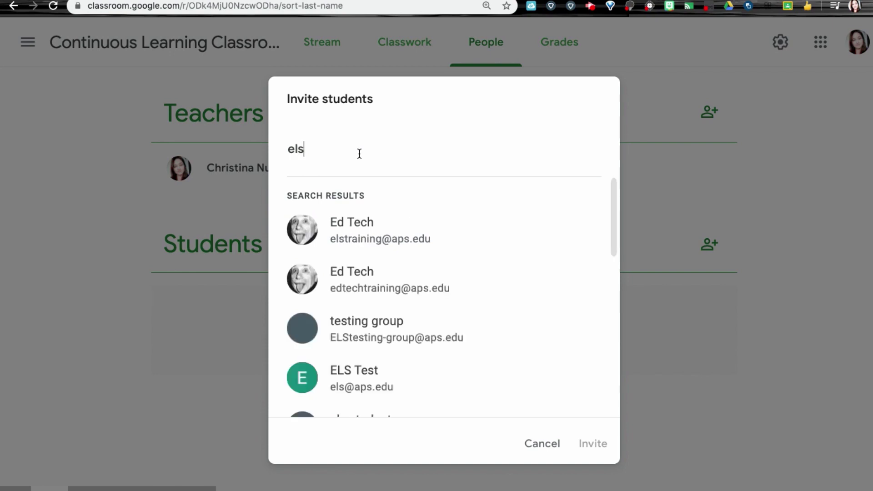
type("student")
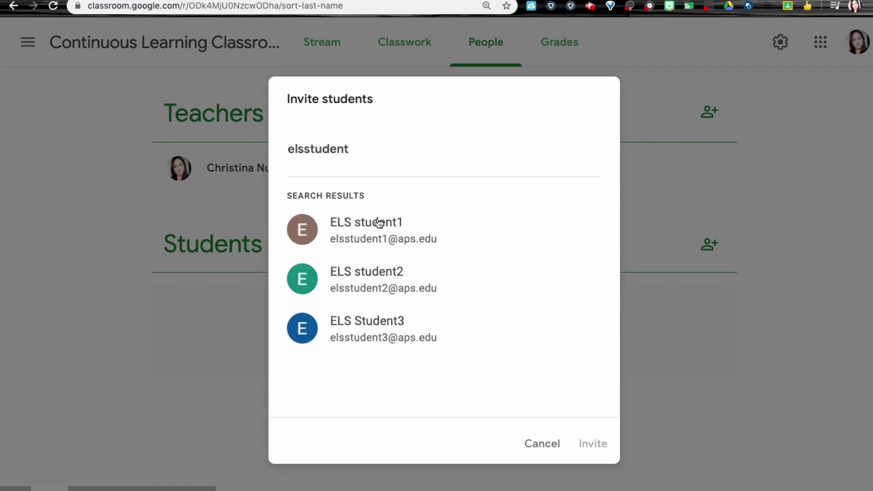
left_click(377, 236)
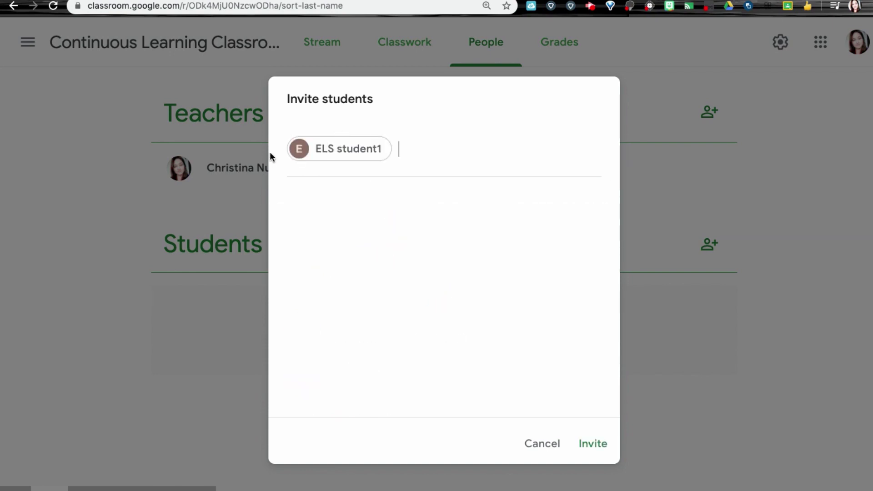
left_click(594, 445)
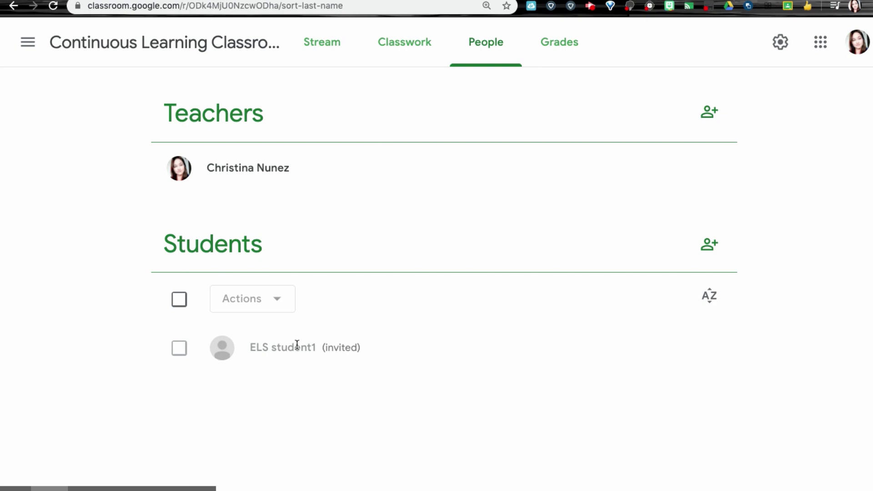
On the student's class list, accept the Continuous Learning Classroom invitation card.
key("ctrl+Left")
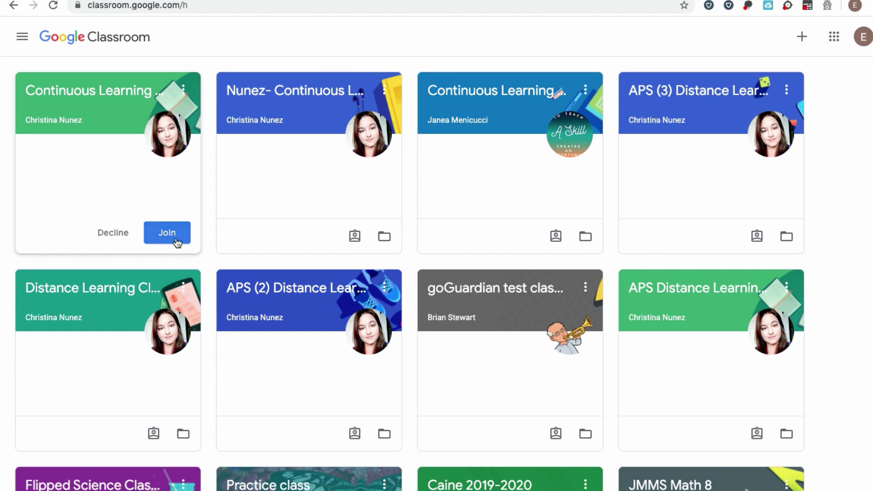
left_click(169, 238)
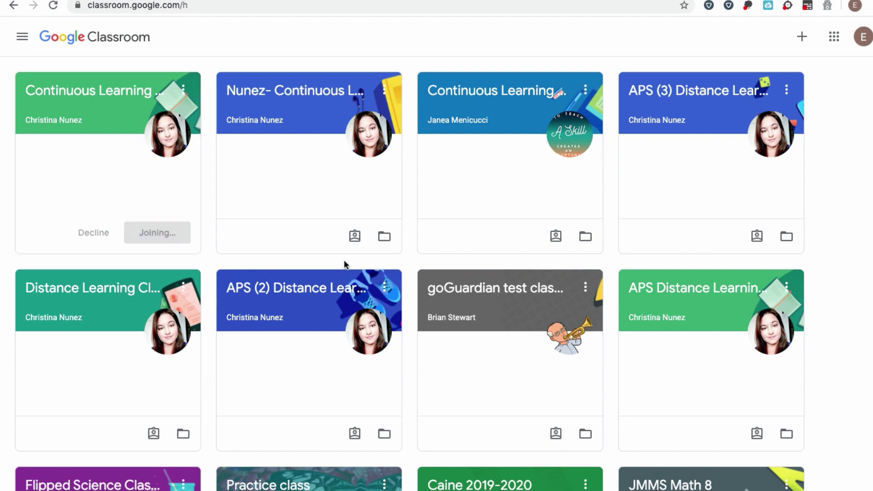
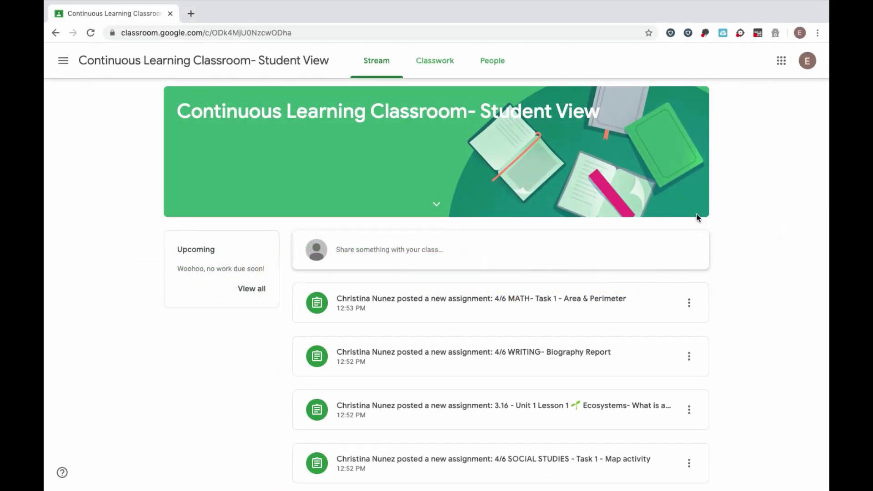
left_click(376, 68)
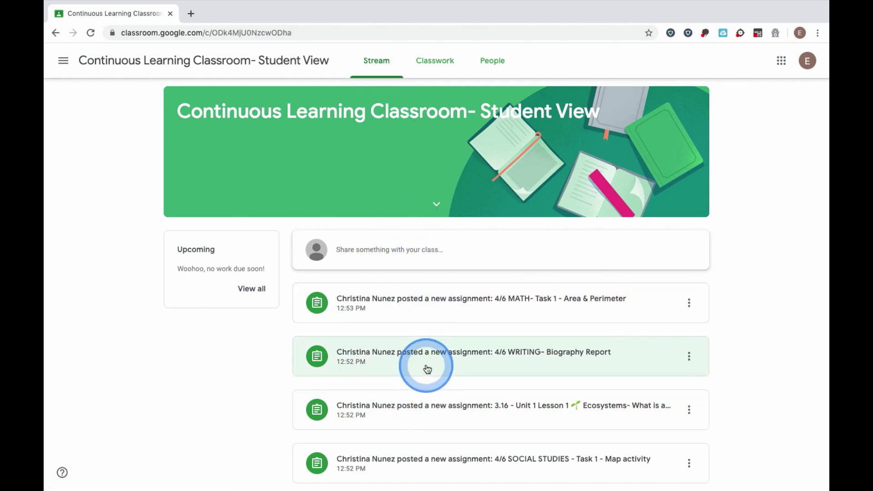
scroll(427, 368, "down", 1)
scroll(427, 368, "down", 7)
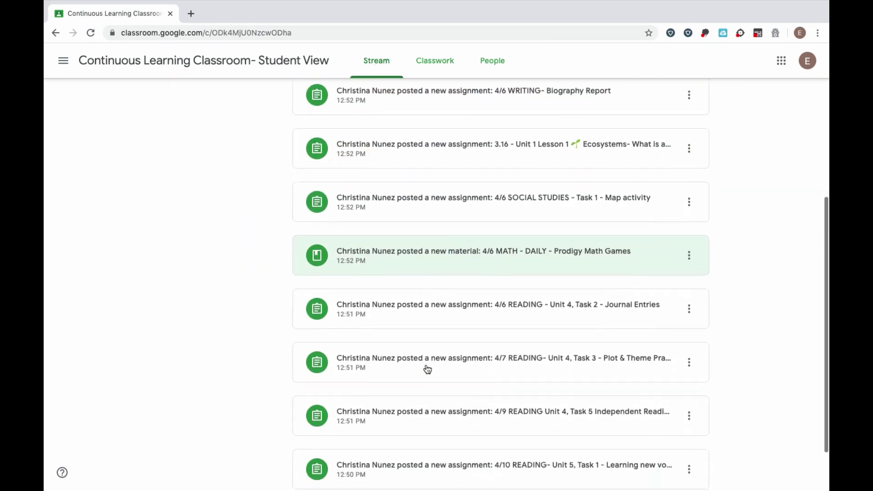
scroll(428, 369, "up", 6)
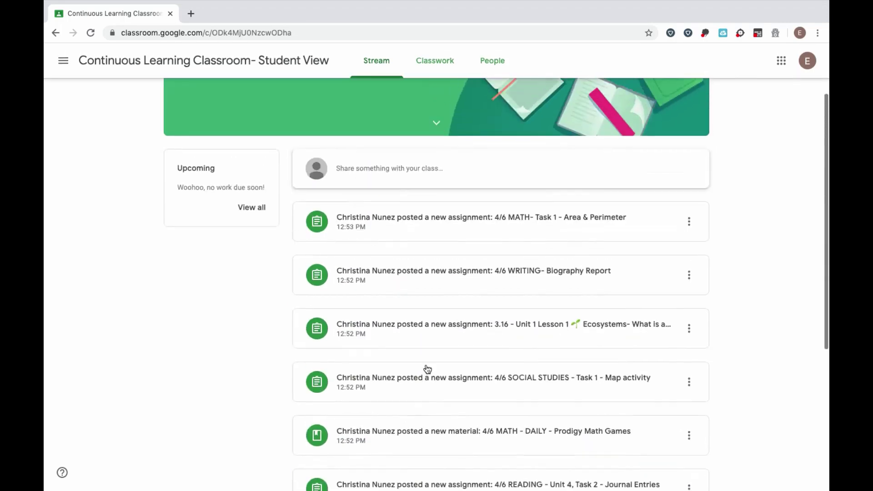
left_click(416, 253)
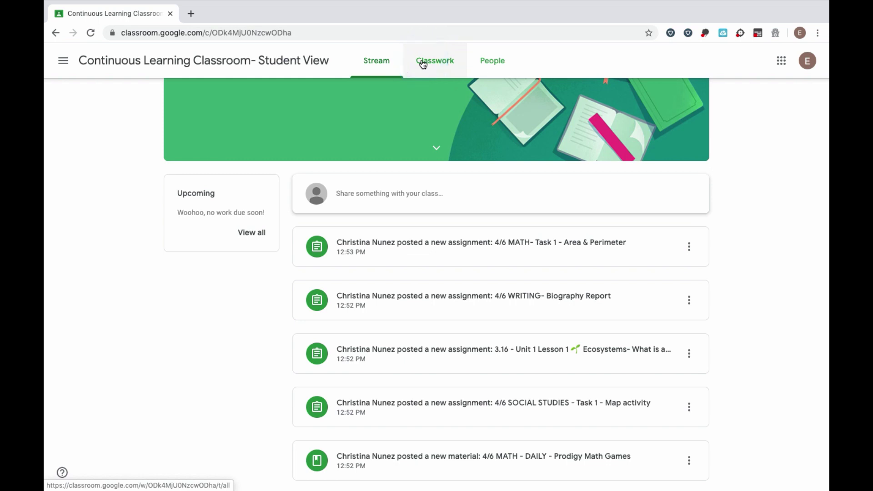
scroll(418, 197, "up", 2)
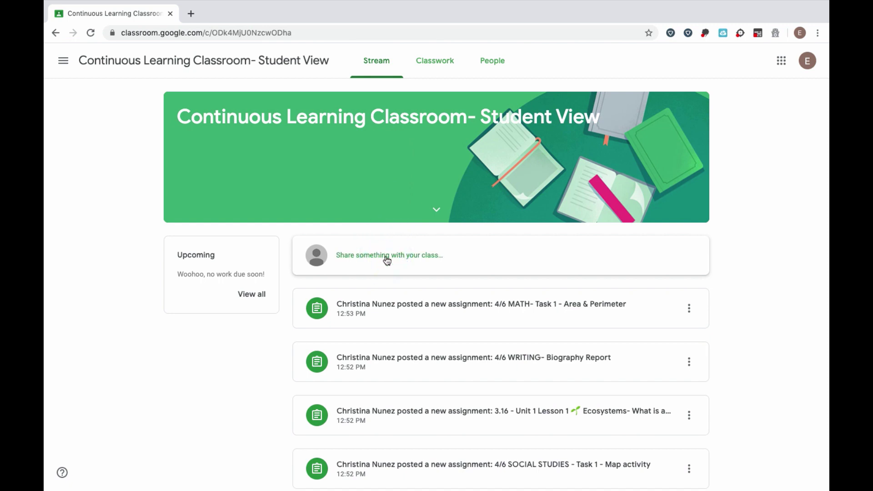
Post 'How do we do the math assignment again?' to the class stream and start a class comment.
mouse_move(387, 260)
left_mouse_down()
mouse_move(336, 260)
mouse_move(353, 261)
left_mouse_up()
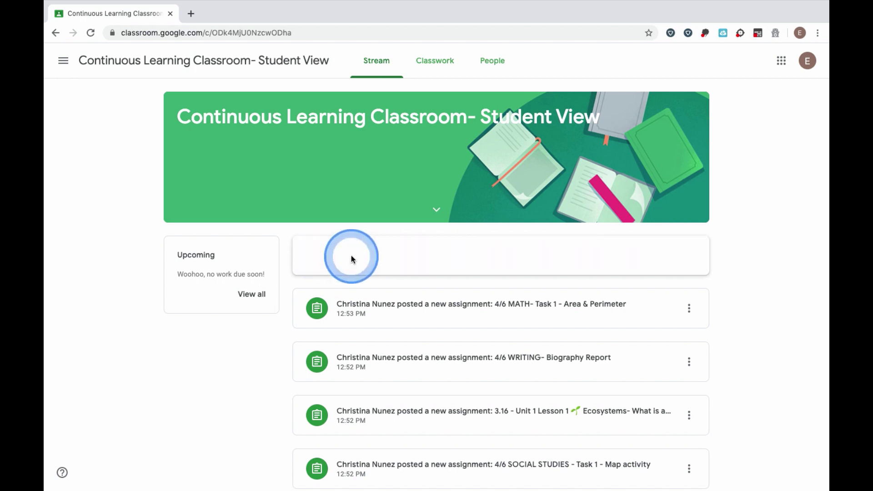
left_click(353, 259)
type("How do we do the math assignment again?")
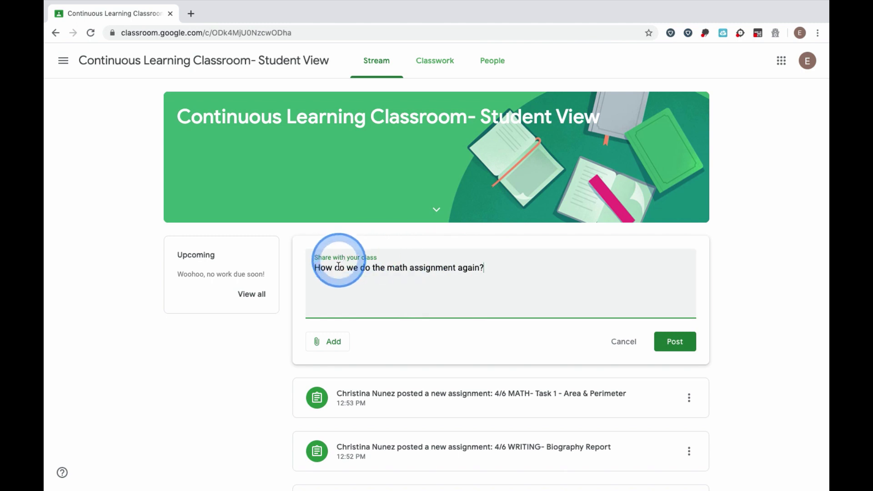
left_click(682, 344)
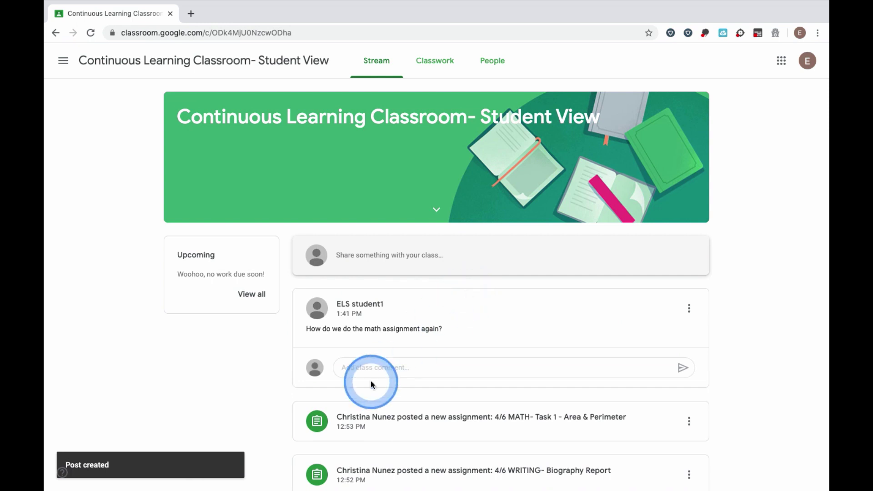
left_click(349, 367)
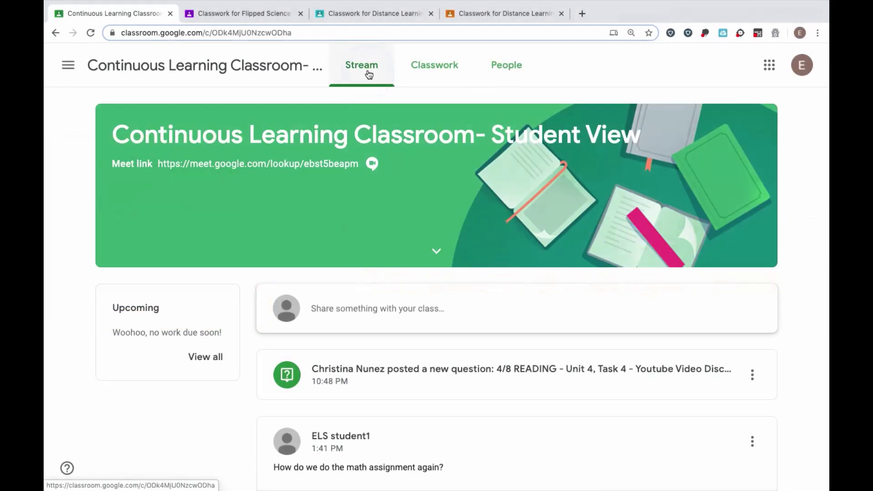
Browse the Flipped Science Classroom's Classwork topics, Science Agendas and Ecosystems.
left_click(423, 63)
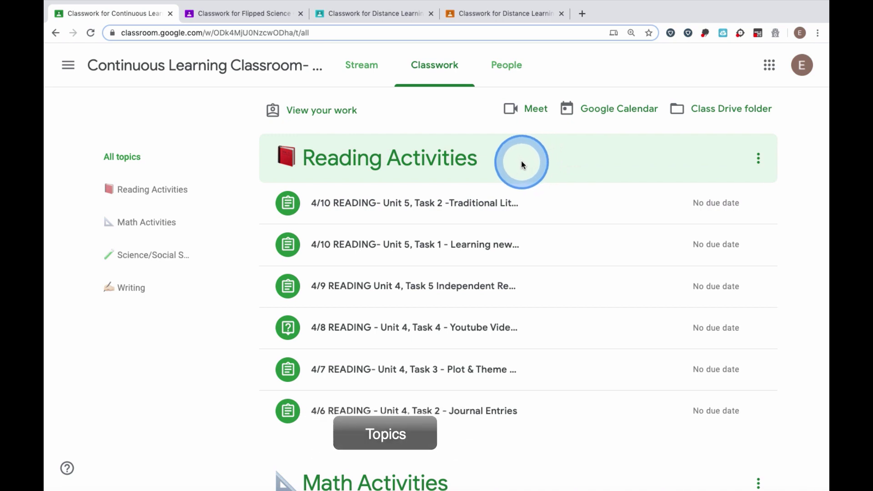
scroll(522, 164, "down", 4)
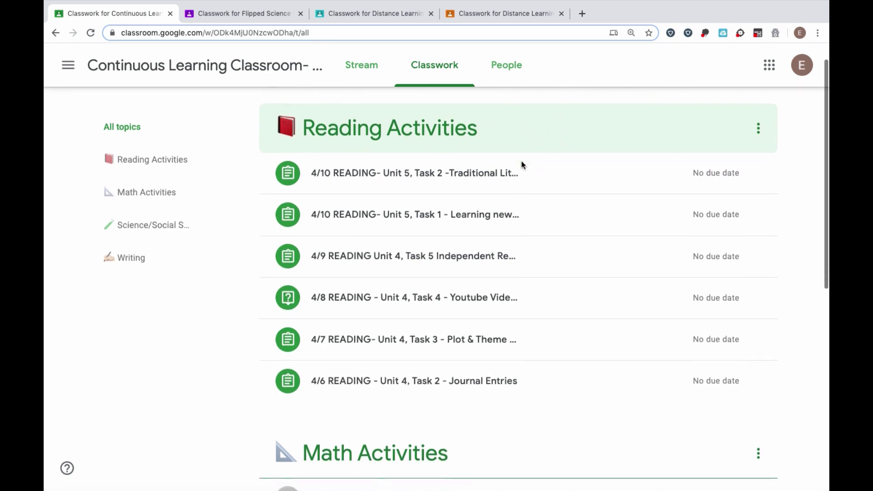
scroll(523, 166, "down", 5)
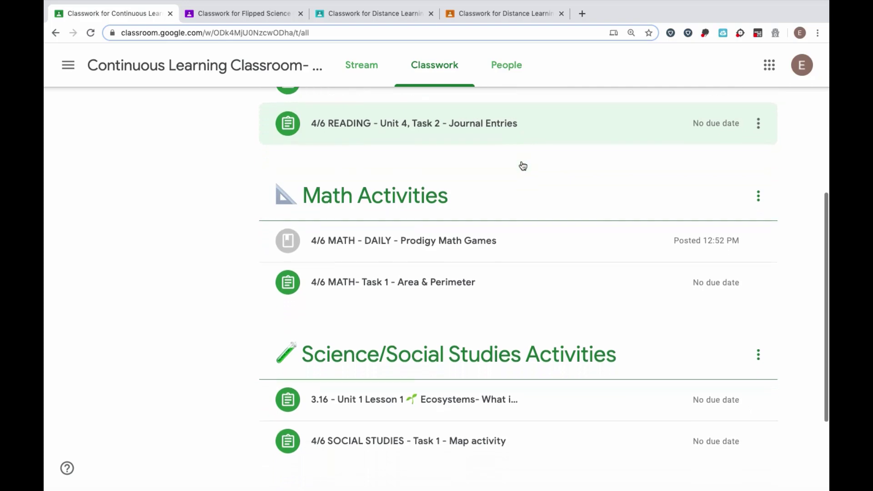
scroll(522, 165, "up", 9)
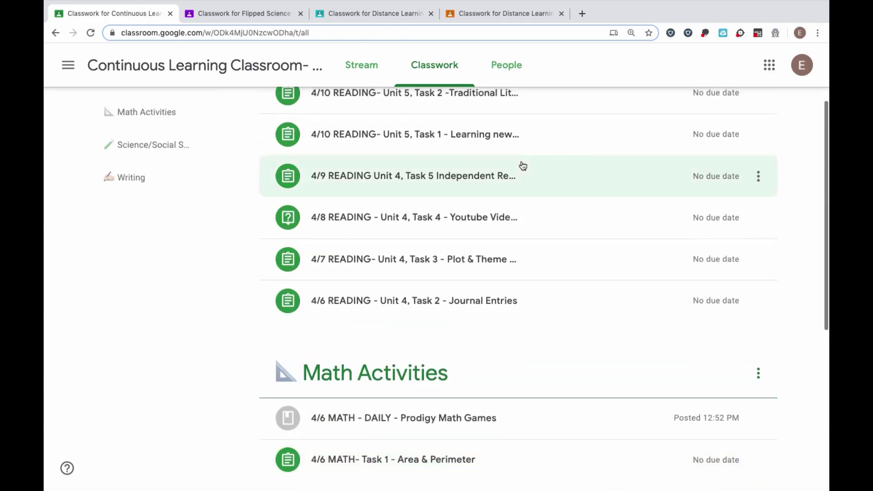
left_click(258, 15)
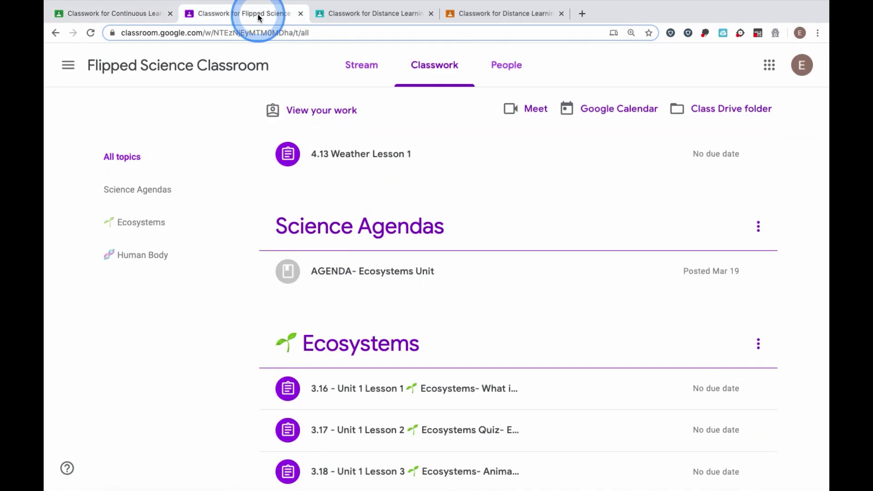
Look through both Distance Learning classes' Classwork pages, then return to Continuous Learning Classroom's Classwork.
scroll(431, 258, "down", 5)
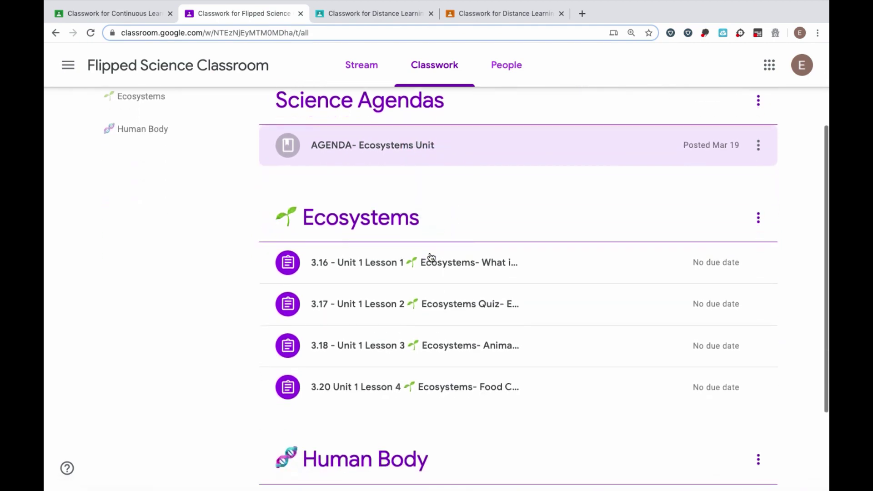
scroll(431, 257, "up", 5)
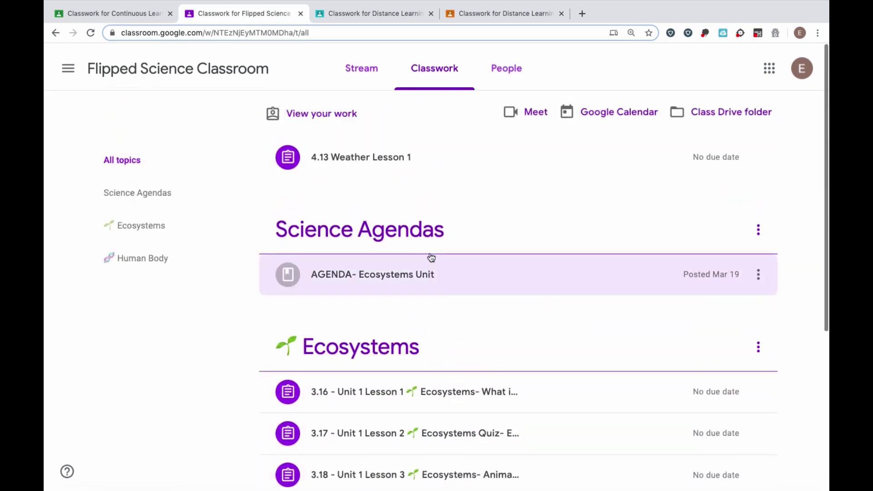
left_click(374, 18)
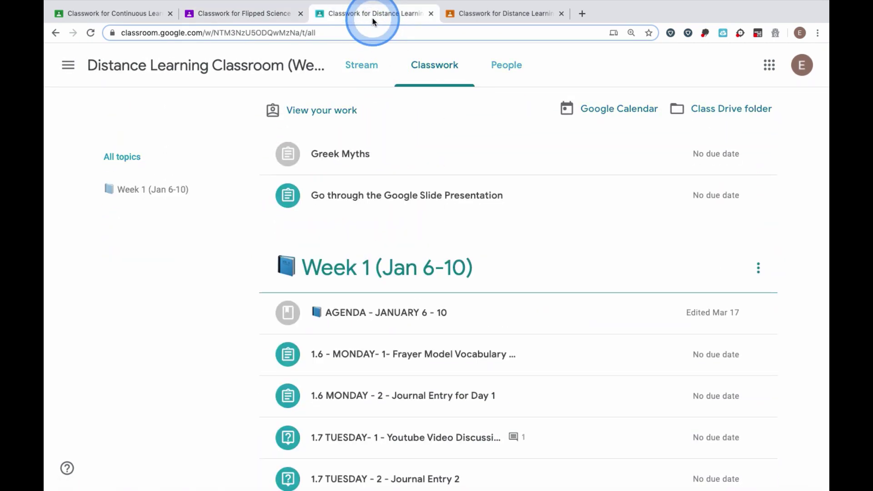
scroll(387, 200, "down", 3)
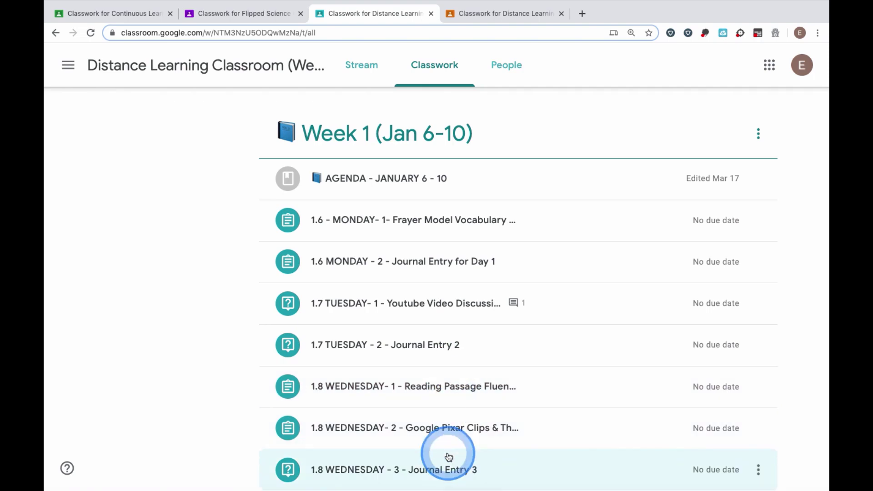
left_click(460, 17)
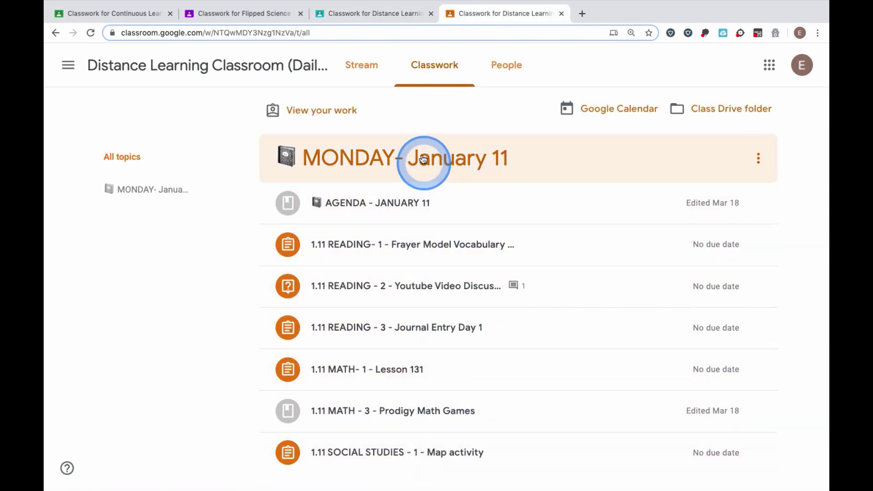
key("ctrl+Tab")
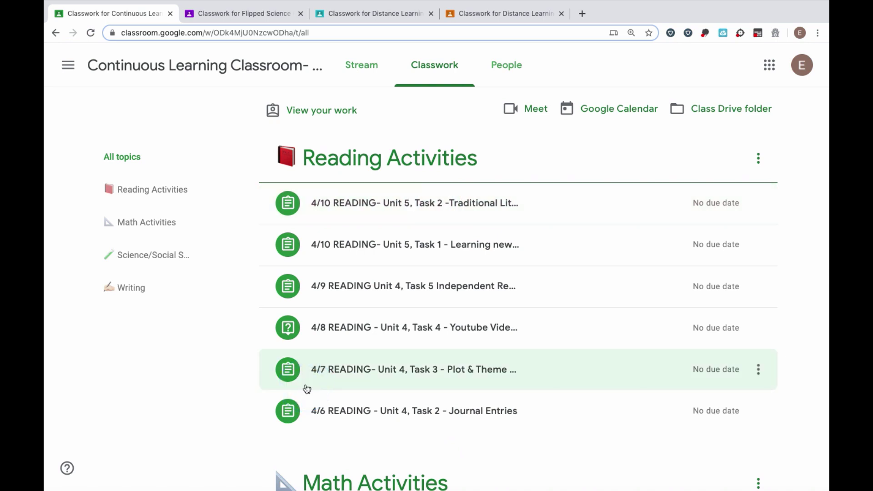
Find Math Activities and open the 4/6 MATH - DAILY - Prodigy Math Games material page.
left_click(386, 398)
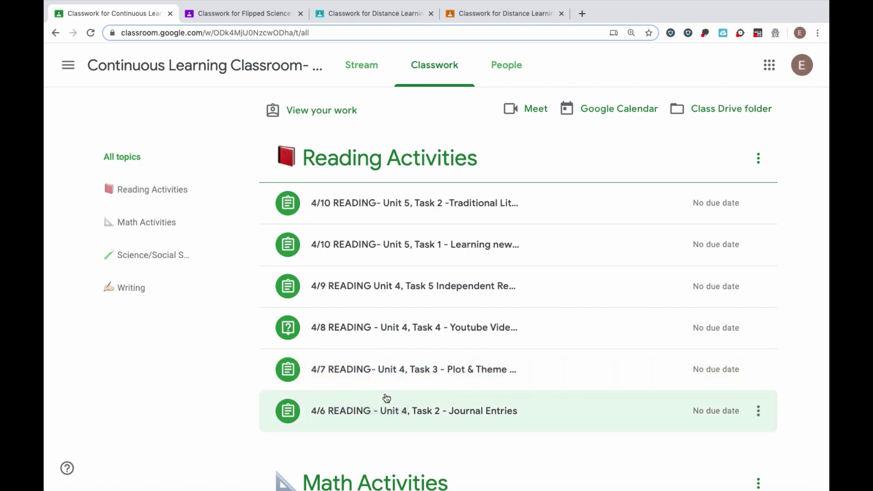
scroll(385, 397, "down", 5)
left_click(358, 277)
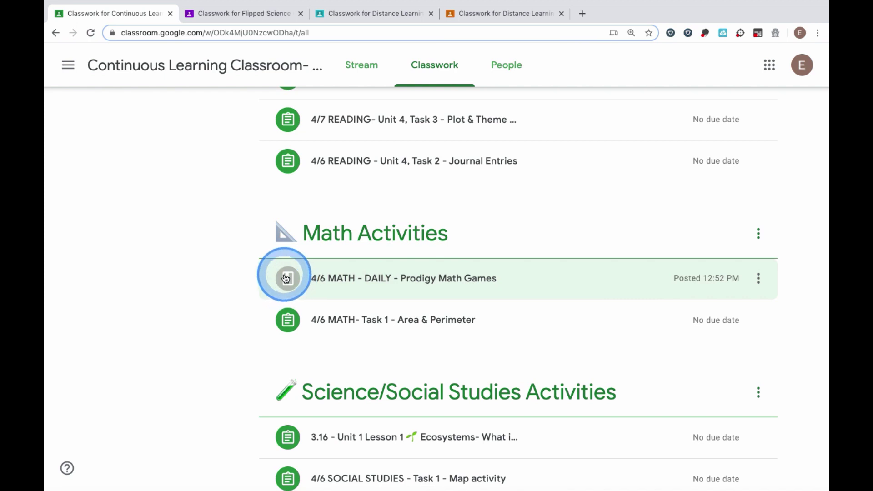
left_click(340, 279)
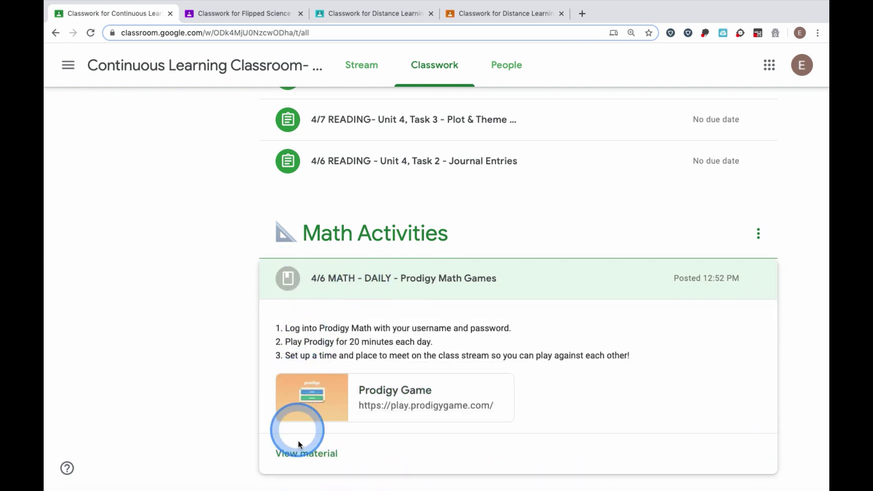
left_click(283, 461)
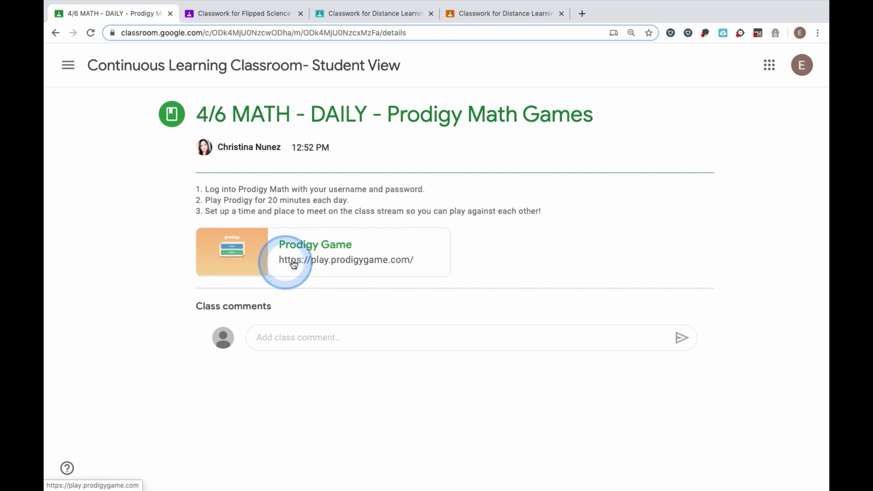
Open the Prodigy Game link, close its tab, and return to the class's Classwork list.
left_click(295, 263)
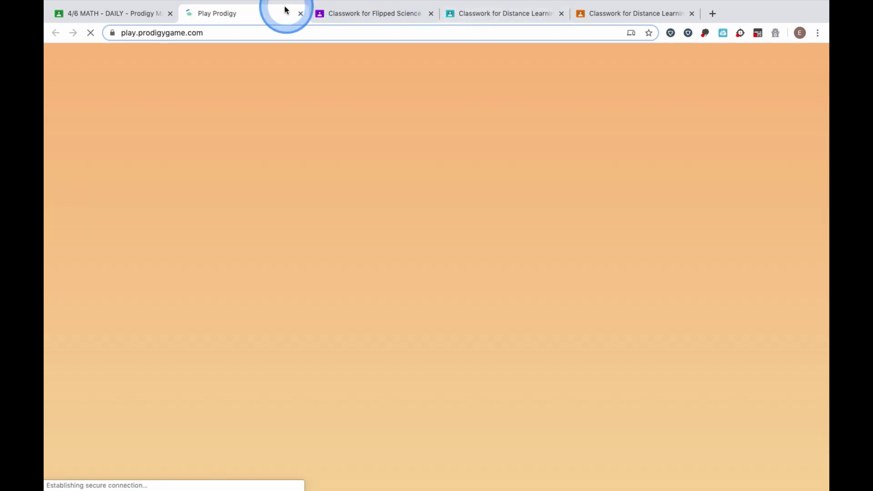
key("super+w")
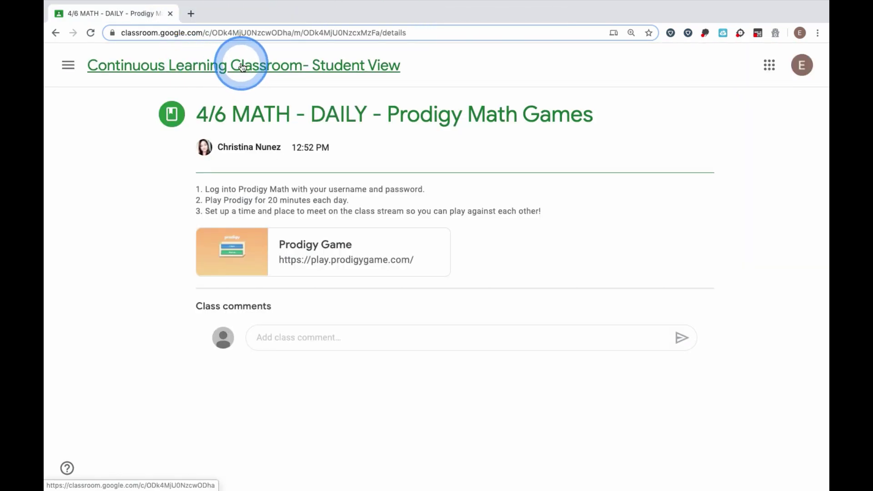
left_click(242, 67)
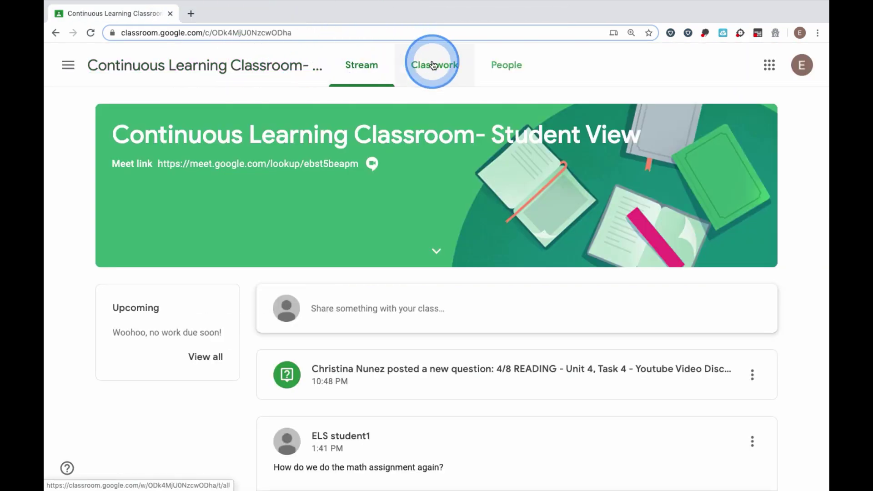
left_click(434, 65)
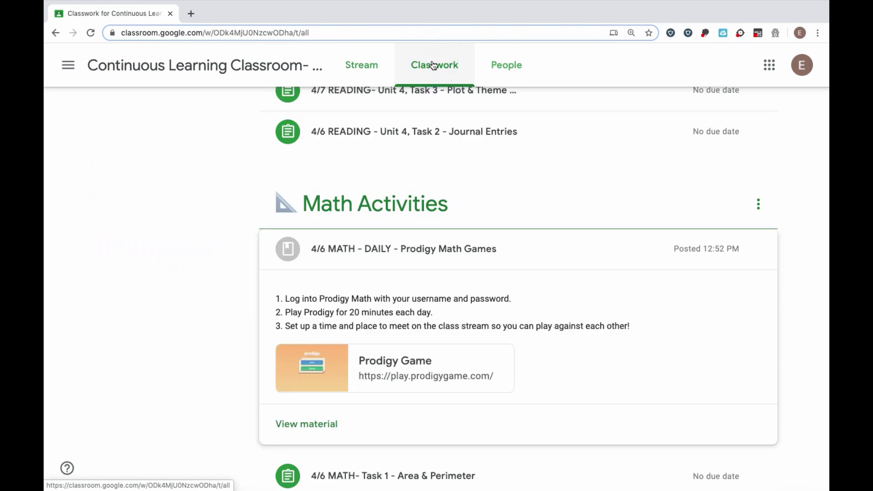
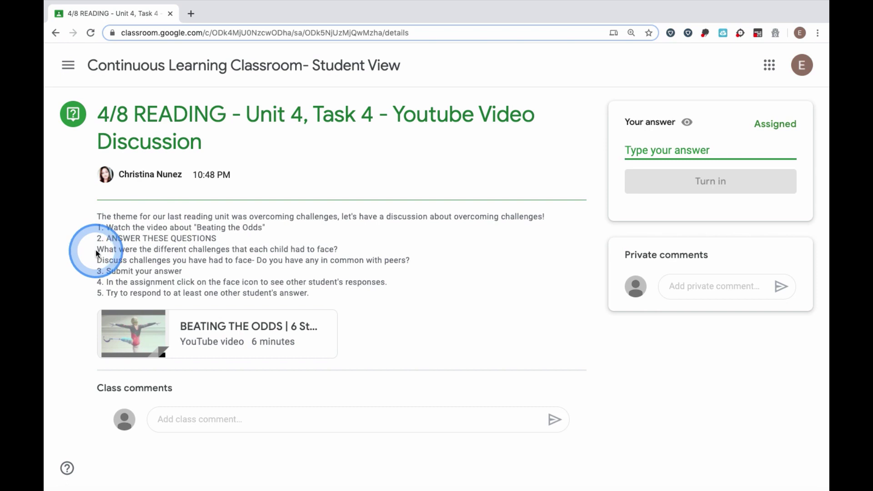
Watch the attached Beating the Odds video for the discussion question.
left_click_drag(96, 249, 354, 249)
left_click(354, 250)
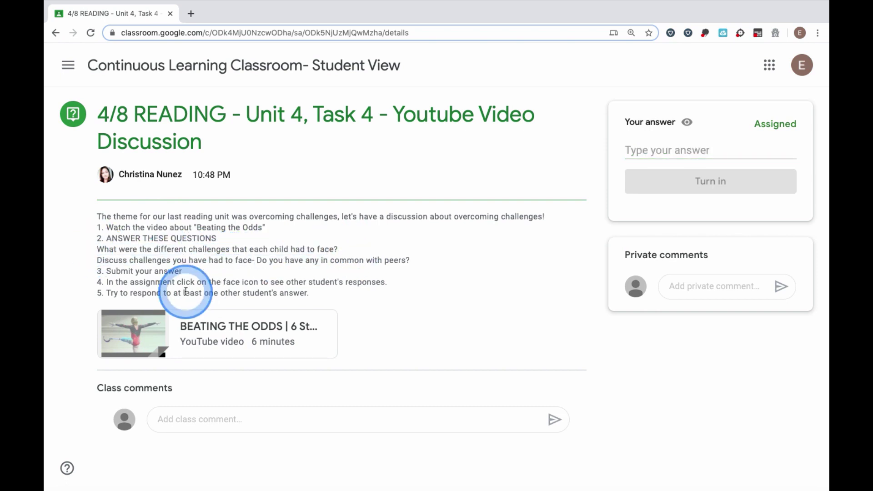
left_click(194, 333)
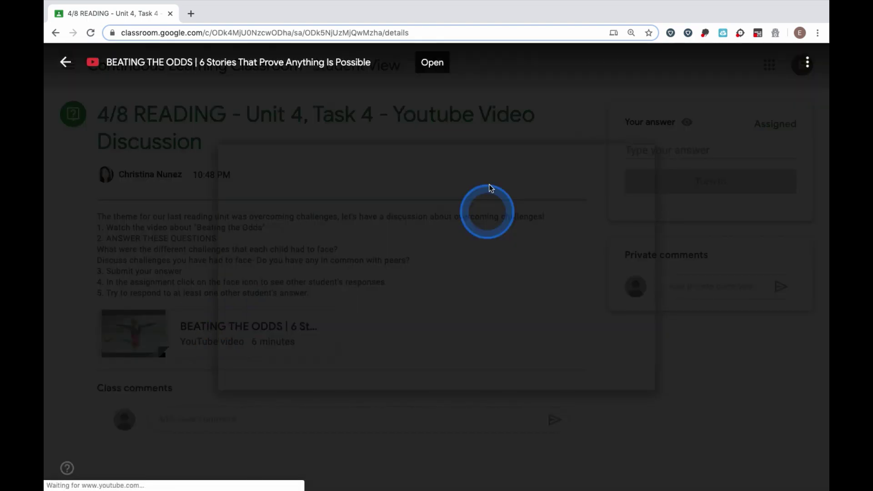
left_click(67, 64)
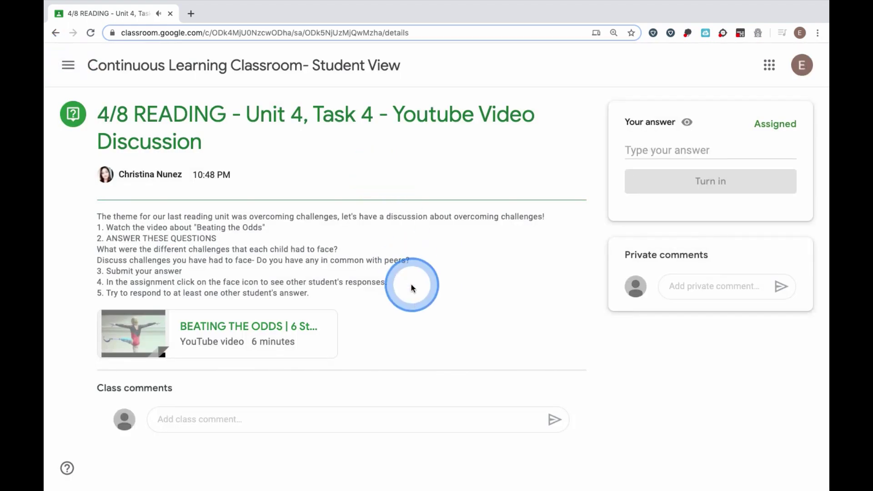
Paste an answer about a family member's challenge and turn it in.
left_click(632, 152)
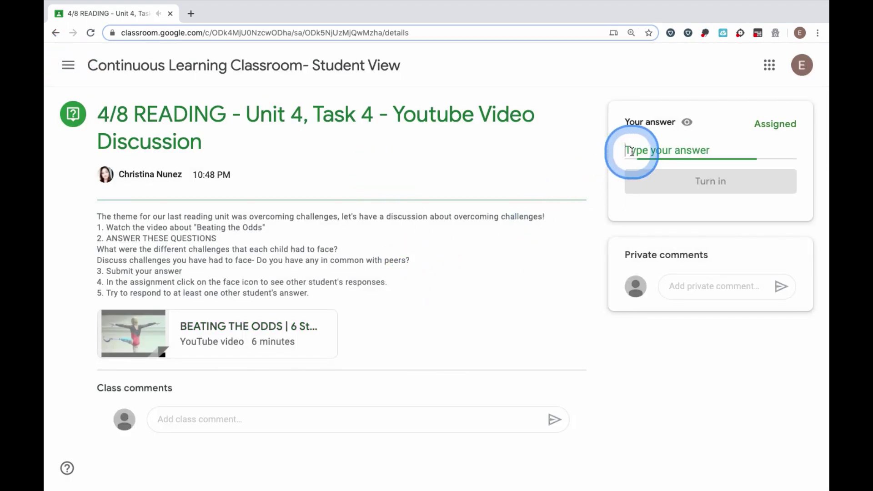
type("My mother has cancer so it has been a challenge for us and getting through Chemo.")
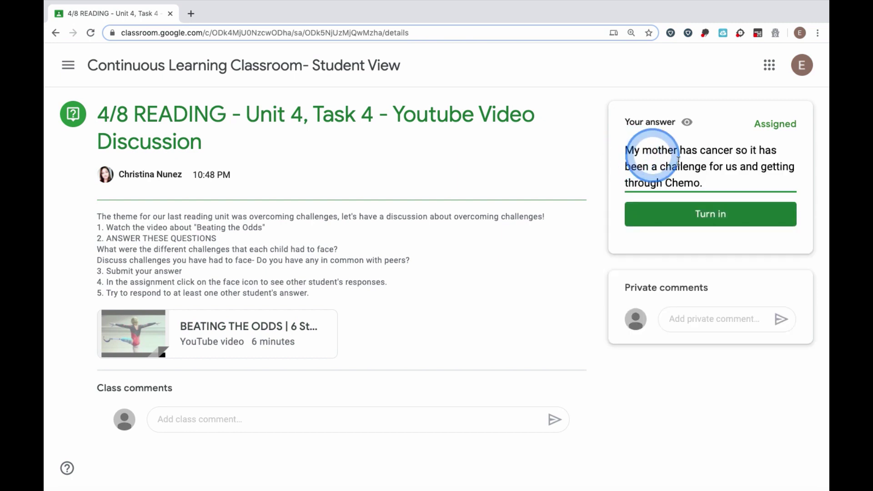
left_click(722, 215)
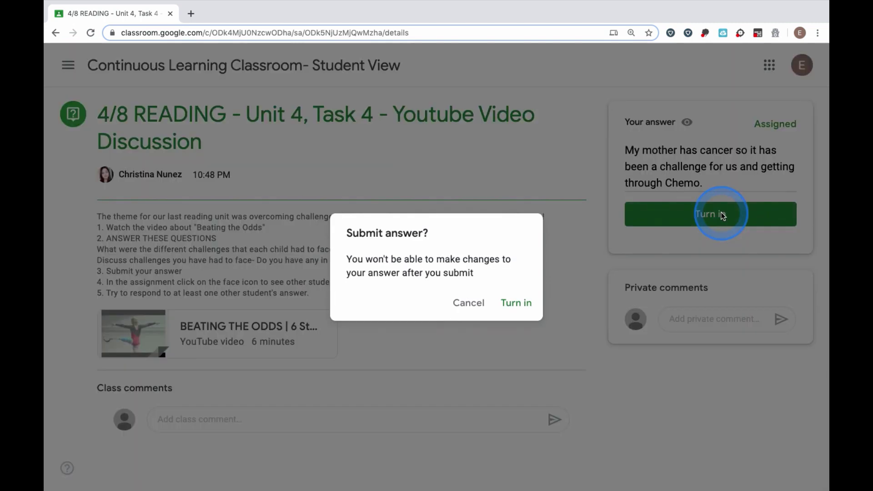
left_click(513, 303)
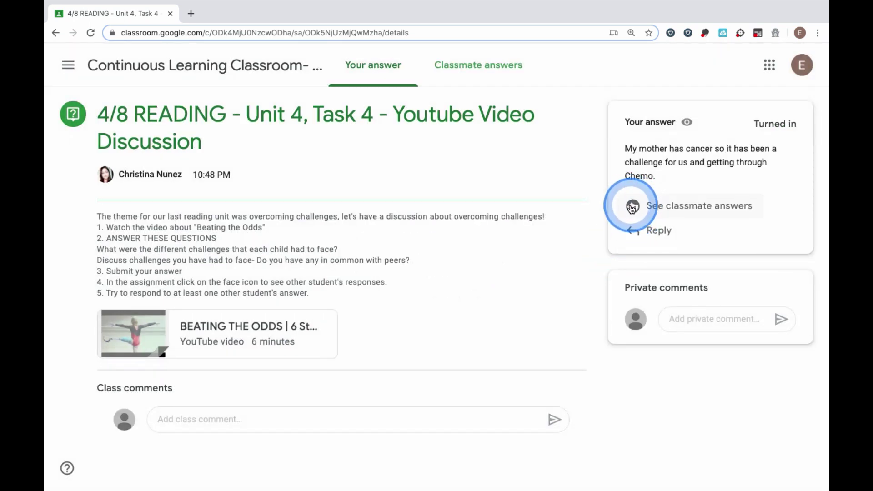
Reply to a classmate's motorcycle-accident answer, then return to the class Stream.
left_click(699, 208)
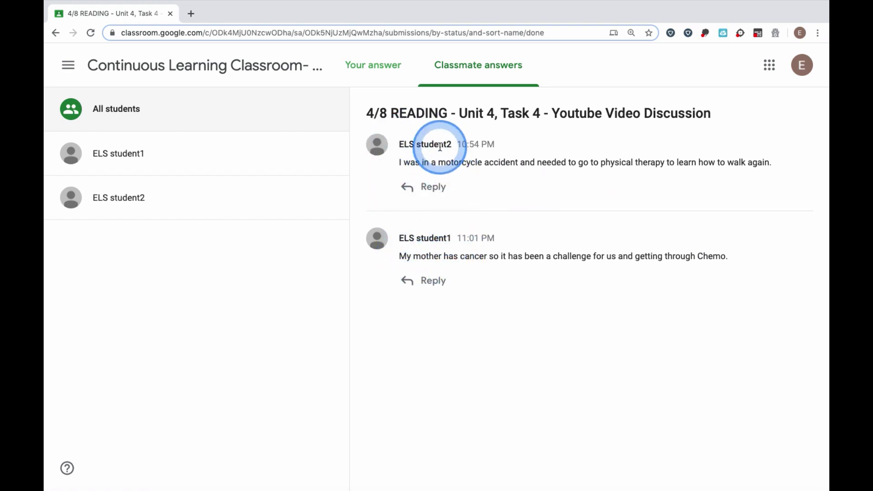
left_click(439, 187)
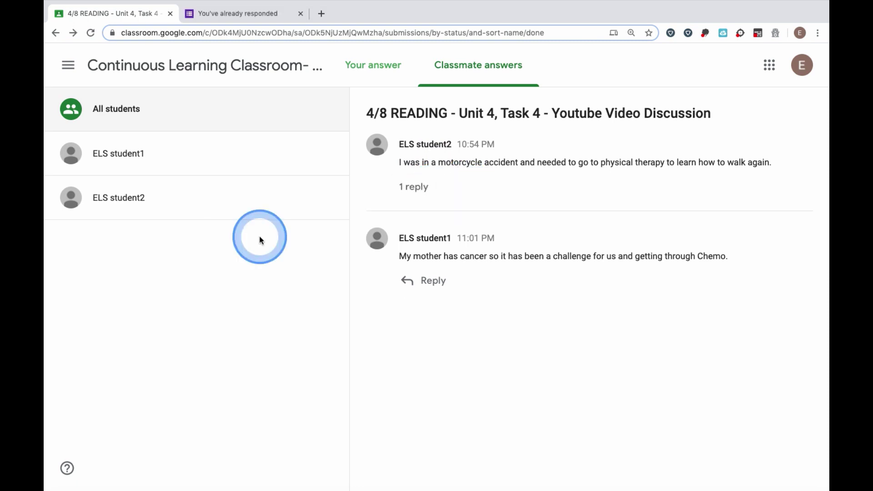
left_click(219, 63)
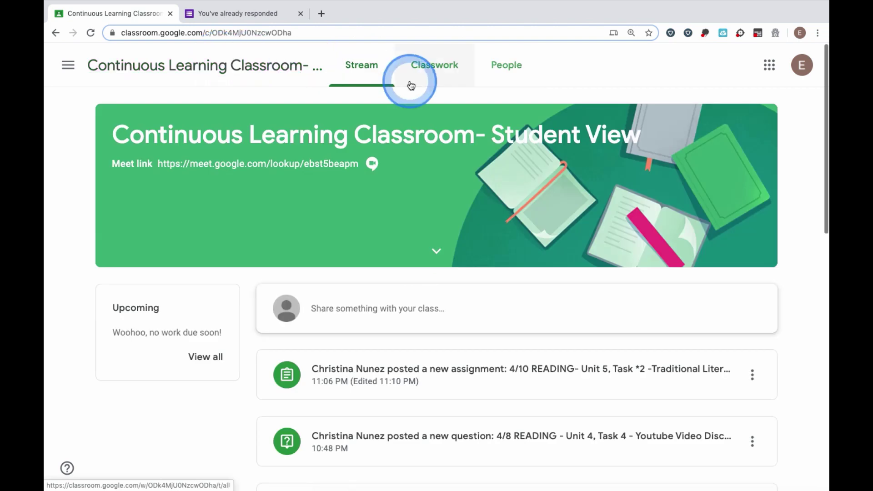
Open the 4/10 READING Unit 5, Task *2 Traditional Literature Test assignment from Classwork.
left_click(427, 71)
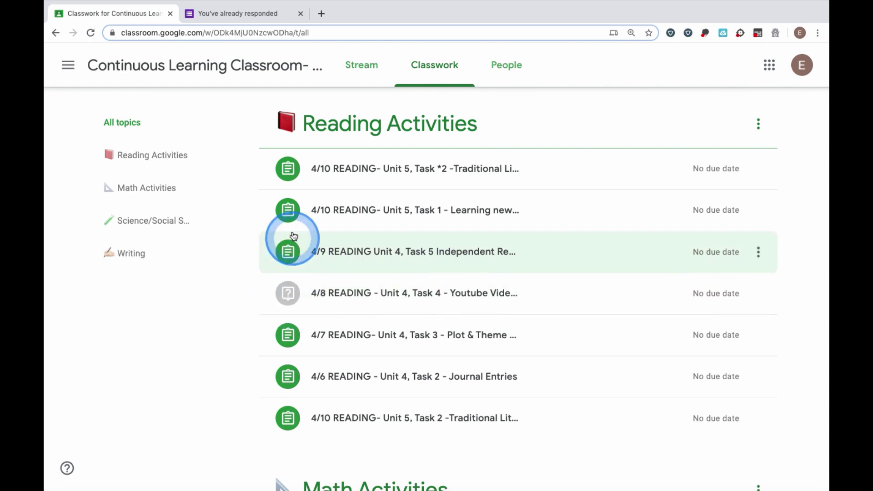
left_click(288, 172)
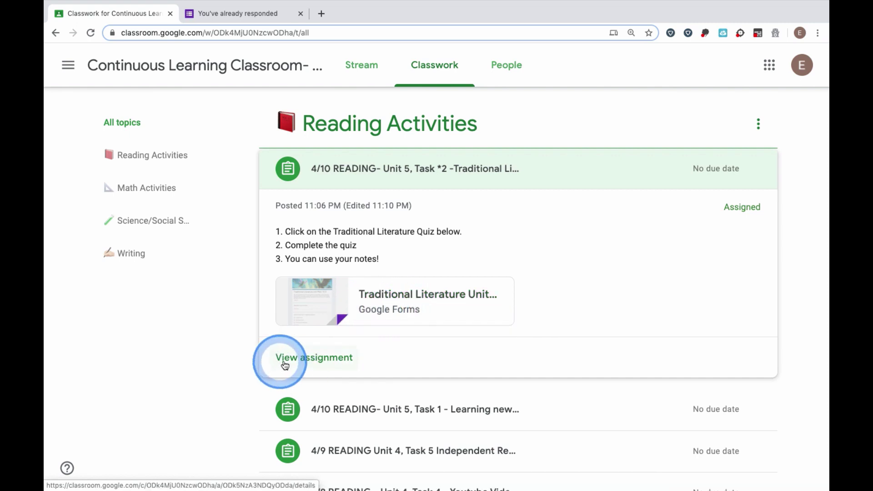
left_click(339, 364)
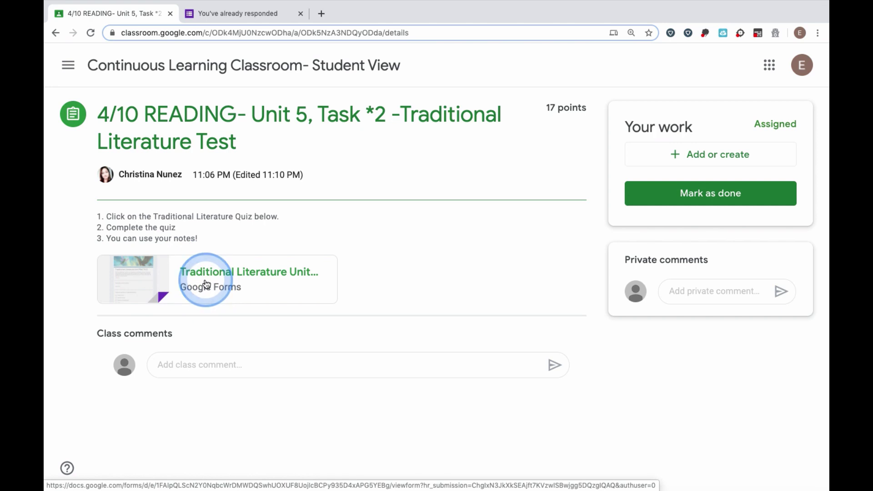
Open the quiz, enter first name Tina, choose 'older than my mom' and Hans Christian Anderson.
left_click(206, 285)
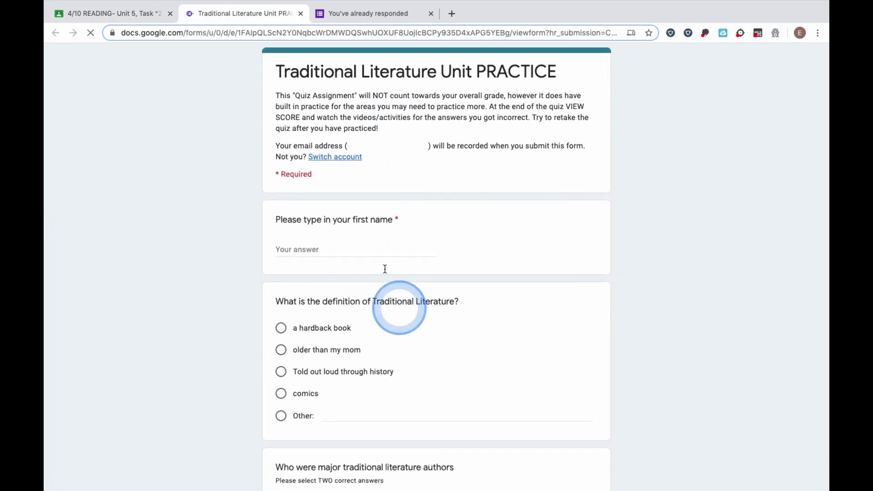
left_click(376, 254)
type("Tina")
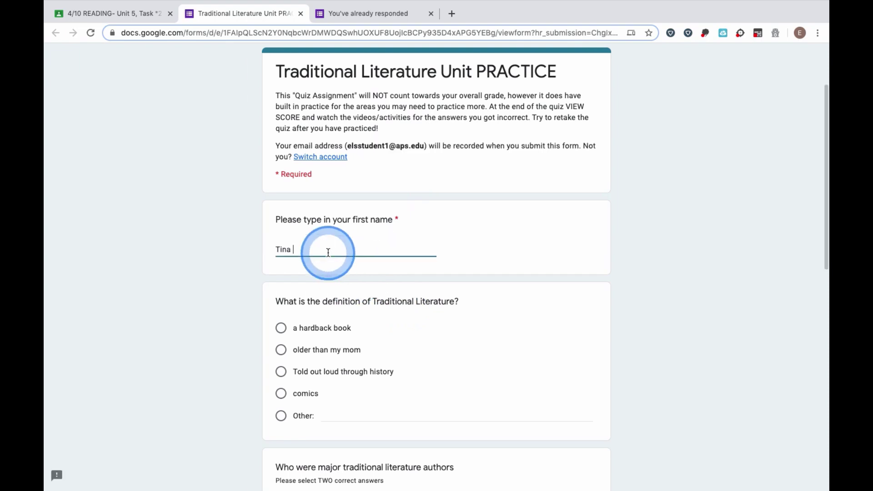
left_click(282, 350)
scroll(361, 361, "down", 5)
left_click(282, 283)
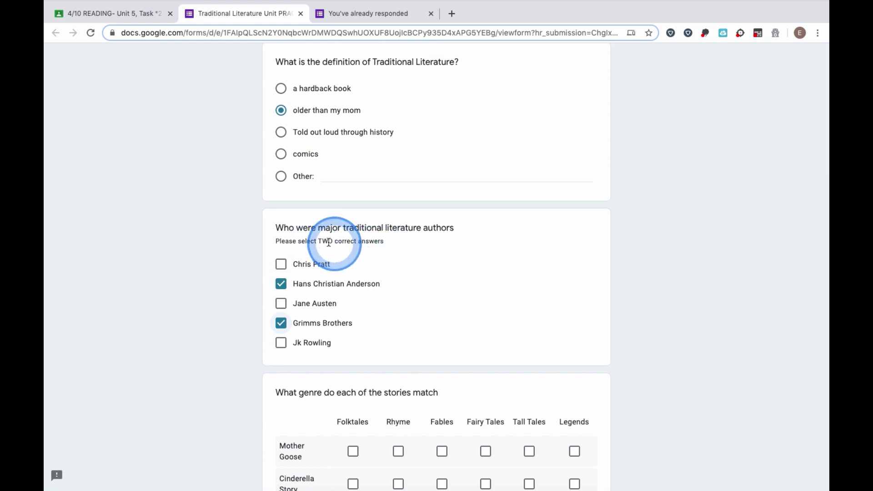
Match Mother Goose, Paul Bunyan and Sword in the Stone to genres, answer True, and submit.
scroll(389, 364, "down", 4)
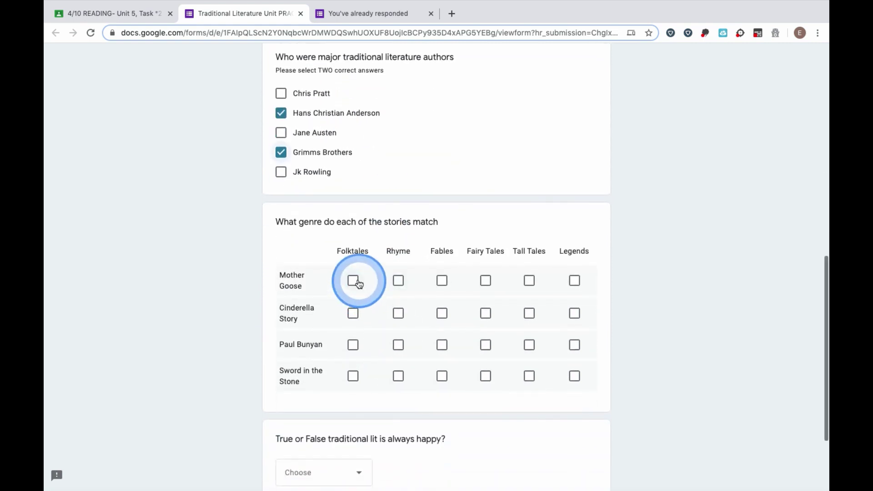
left_click(442, 280)
left_click(399, 313)
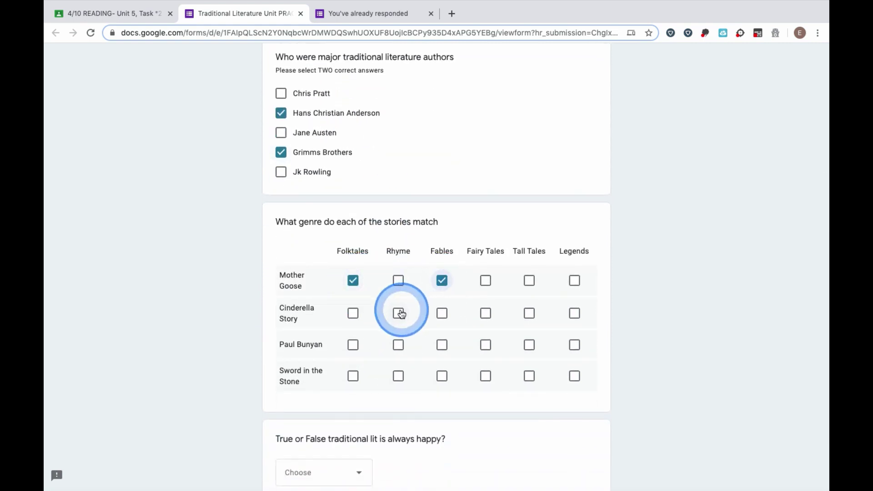
left_click(486, 346)
left_click(442, 376)
scroll(409, 364, "down", 3)
left_click(349, 354)
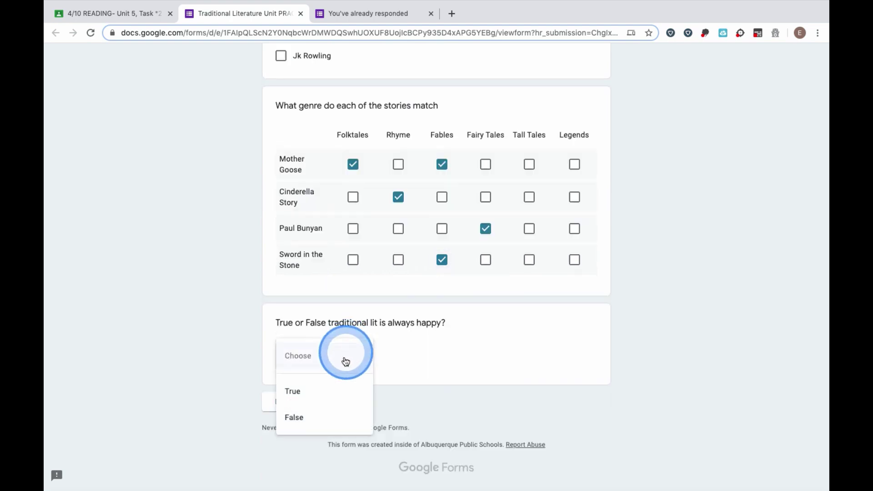
left_click(323, 403)
left_click(291, 409)
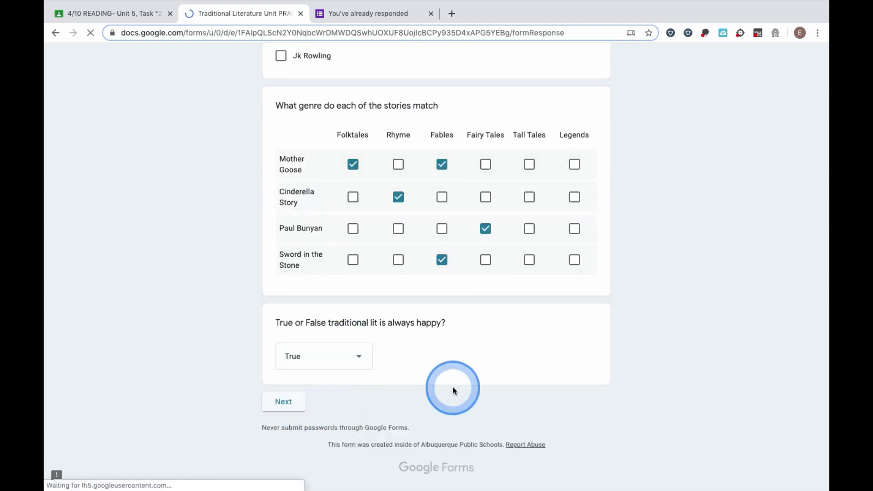
scroll(453, 286, "down", 15)
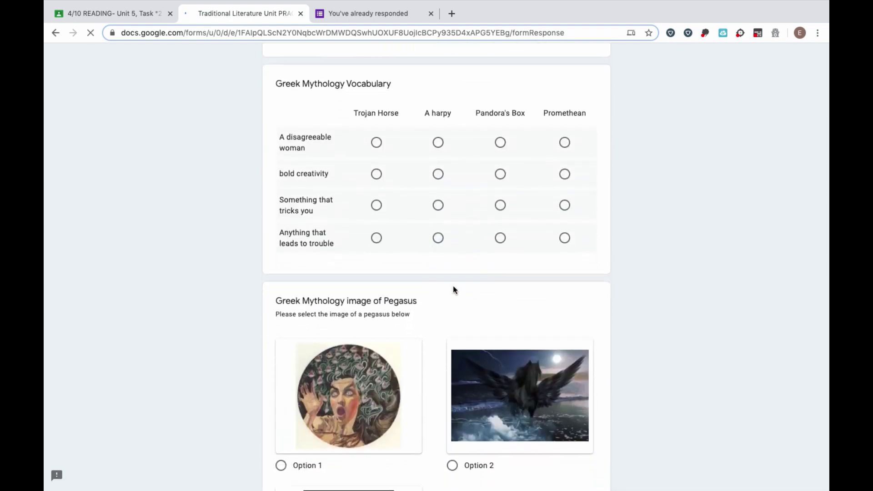
left_click(339, 401)
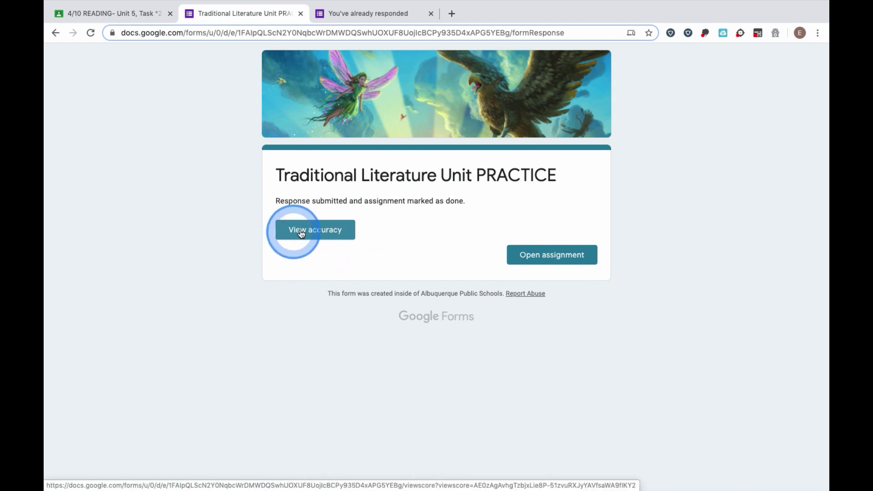
Review the quiz score and feedback, then return to the Classroom tab.
left_click(325, 231)
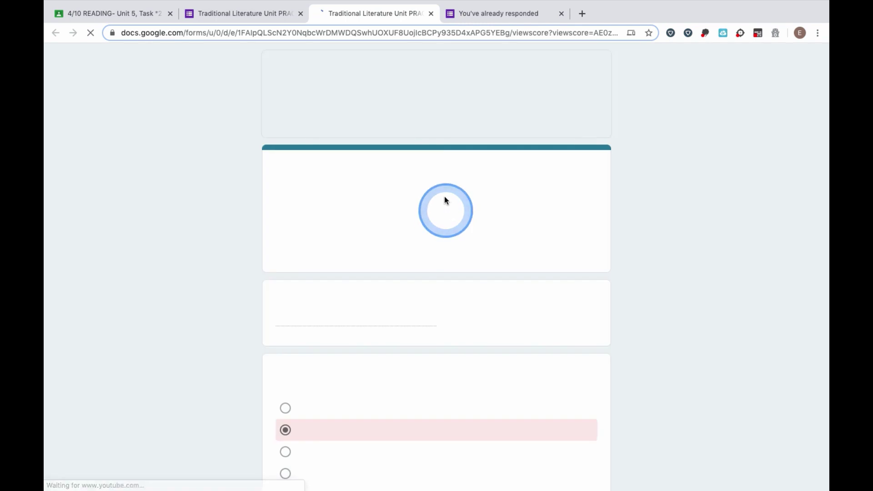
scroll(443, 236, "down", 7)
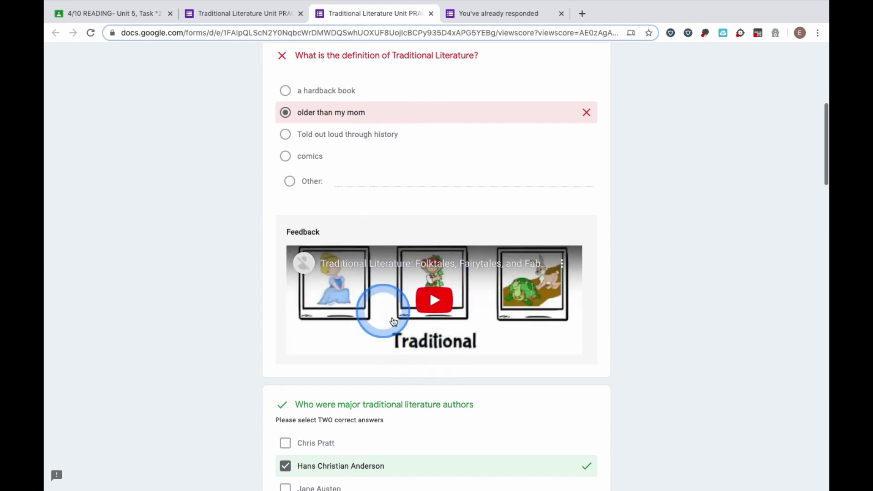
scroll(440, 314, "down", 20)
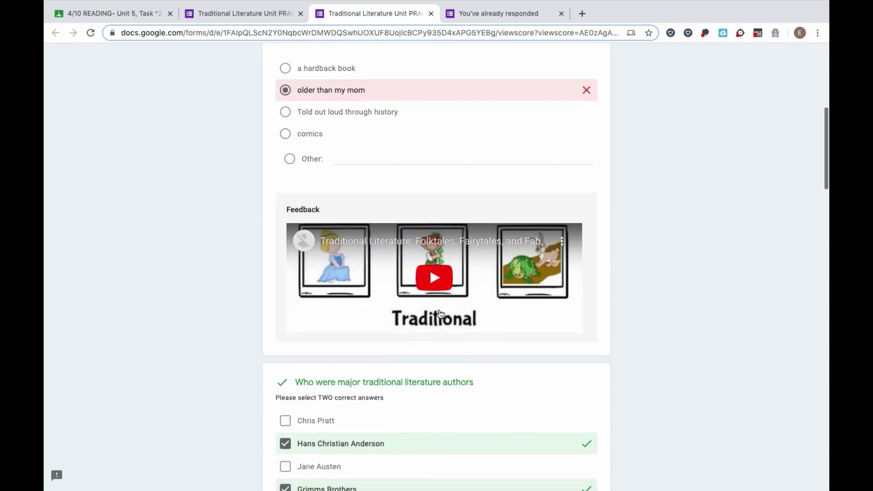
scroll(440, 313, "up", 20)
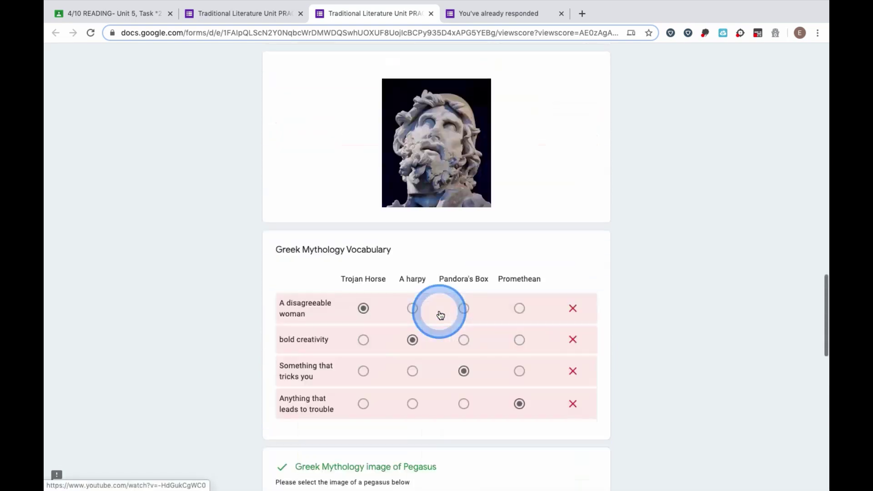
left_click(130, 14)
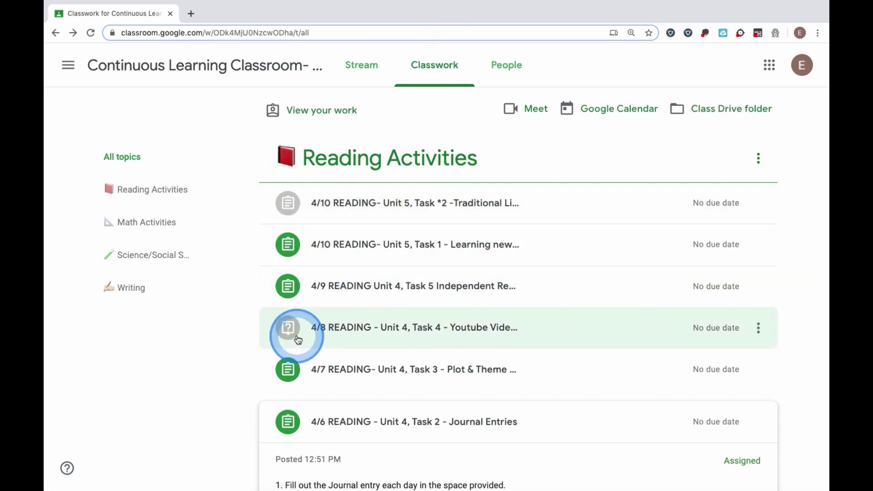
Open the 4/6 Journal Entries assignment, check its Content and Idea Development rubric rows, and open the journal doc.
scroll(385, 406, "down", 6)
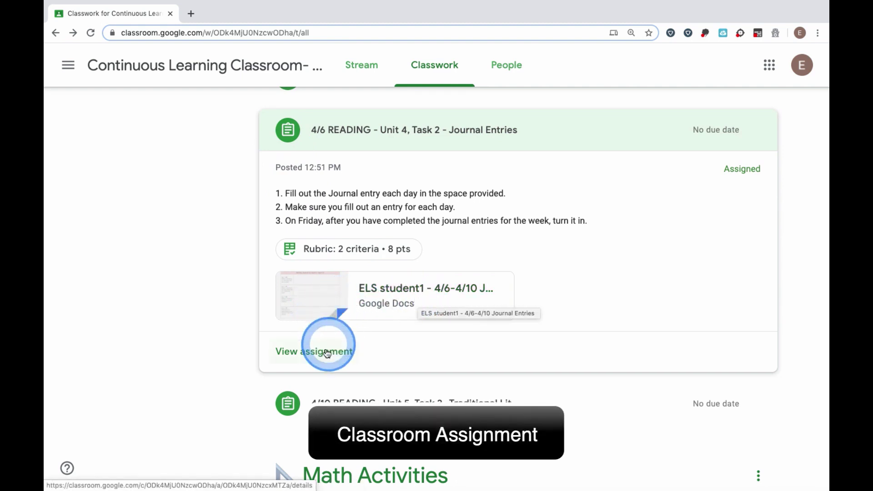
left_click(342, 354)
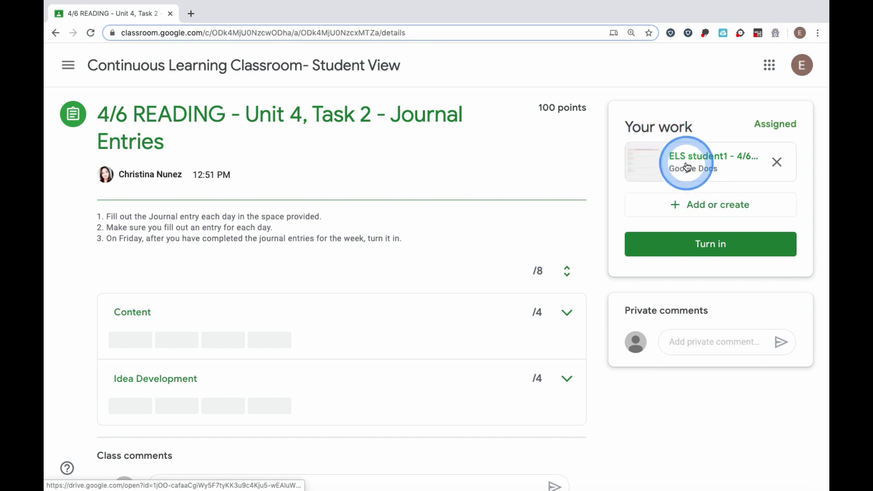
scroll(326, 291, "down", 1)
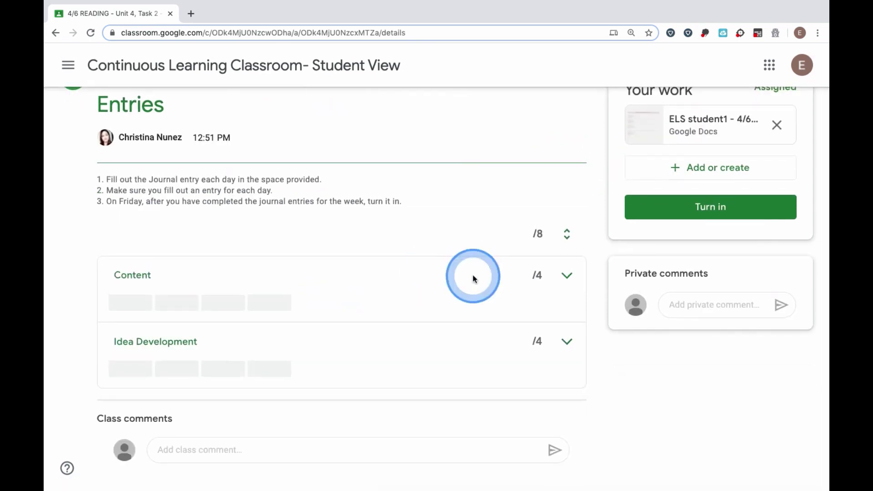
left_click(566, 275)
scroll(487, 351, "down", 2)
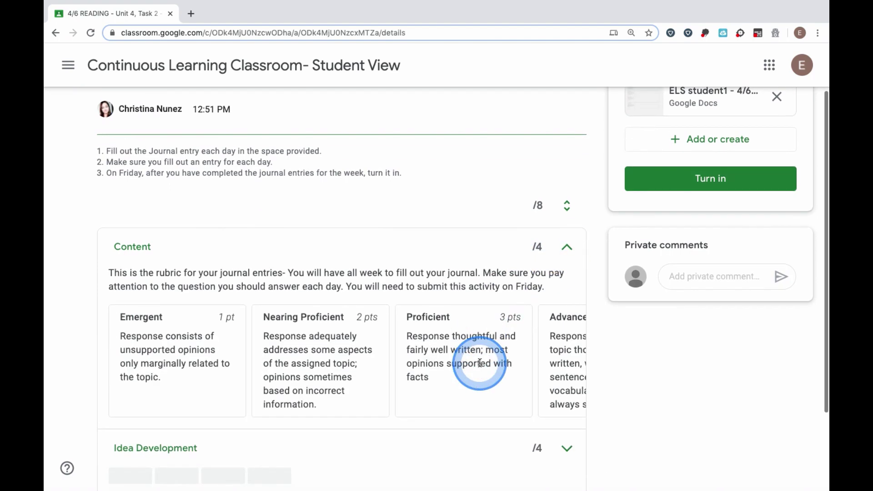
left_click(563, 399)
left_click(564, 399)
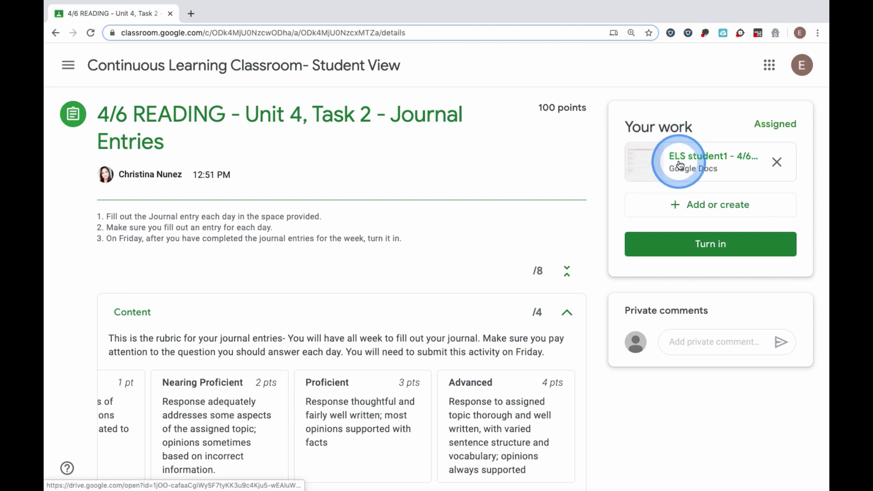
left_click(706, 172)
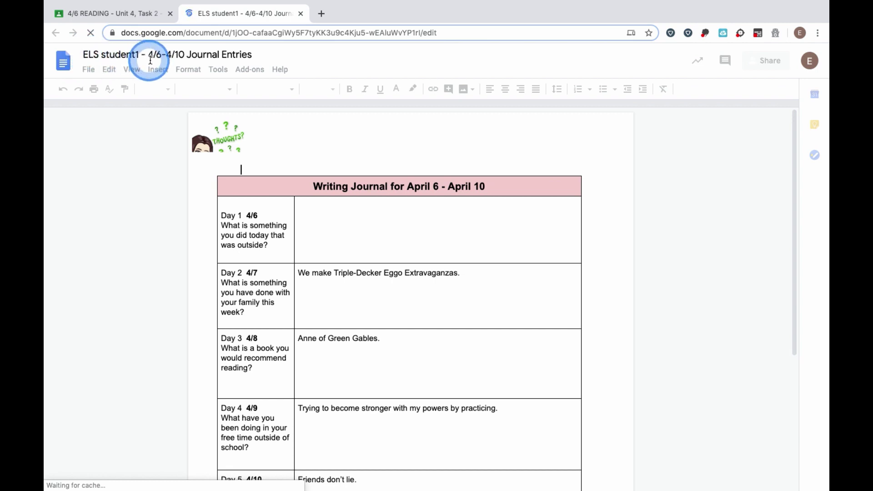
Fill the empty Day 1 cell with 'We rode bikes around the neighborhood.' and check the table.
double_click(94, 55)
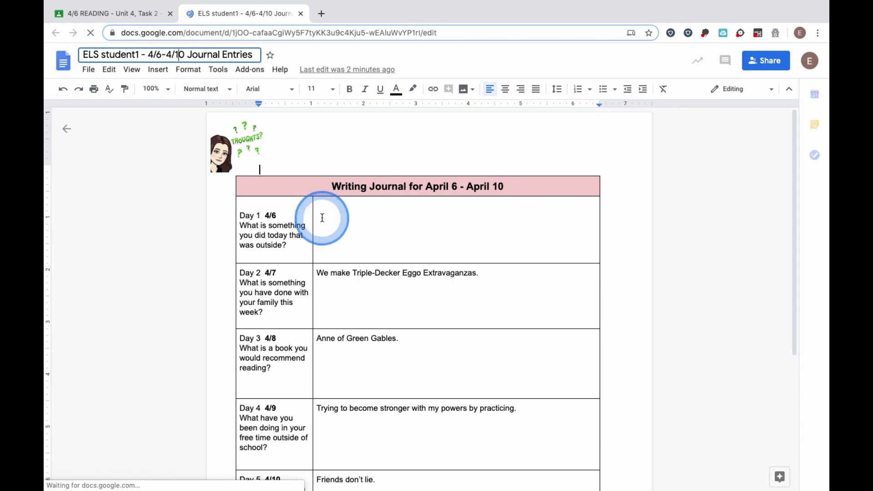
left_click(387, 219)
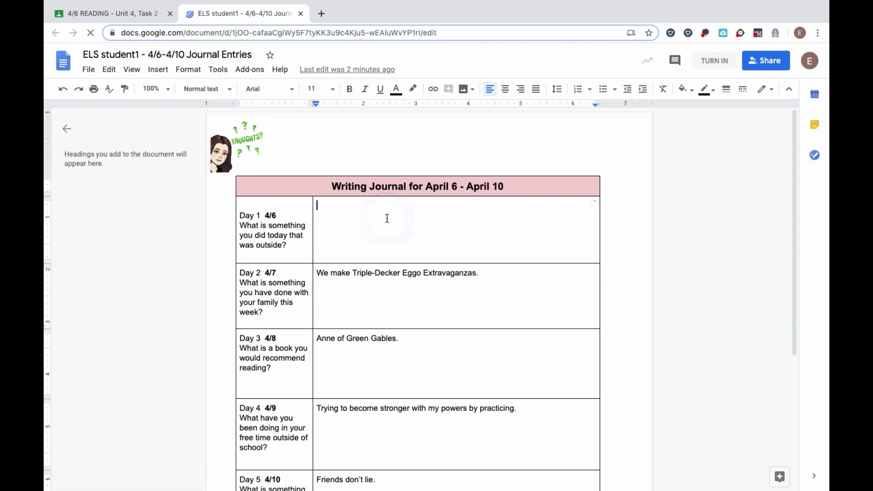
type("We rode bikes around the neighborhood.")
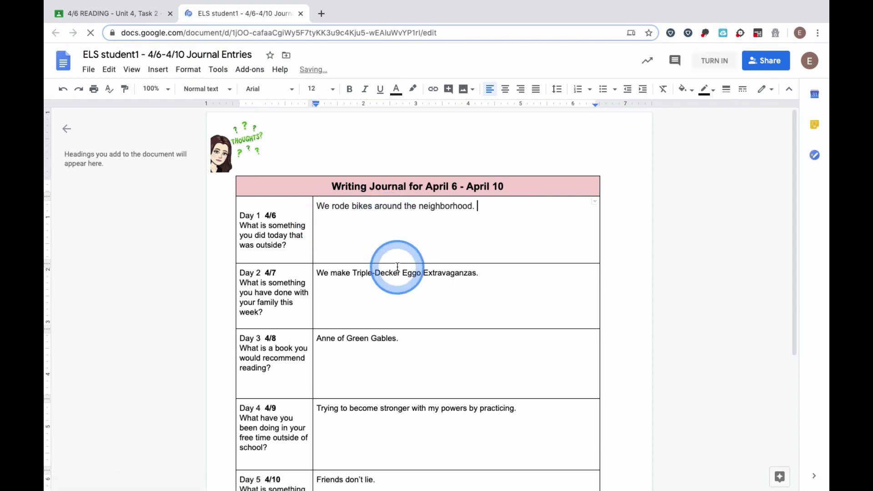
scroll(397, 267, "down", 4)
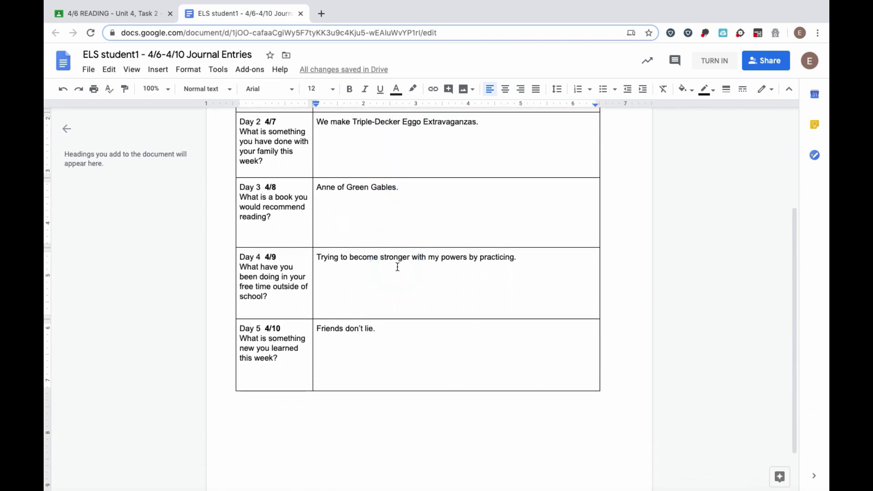
scroll(473, 264, "up", 4)
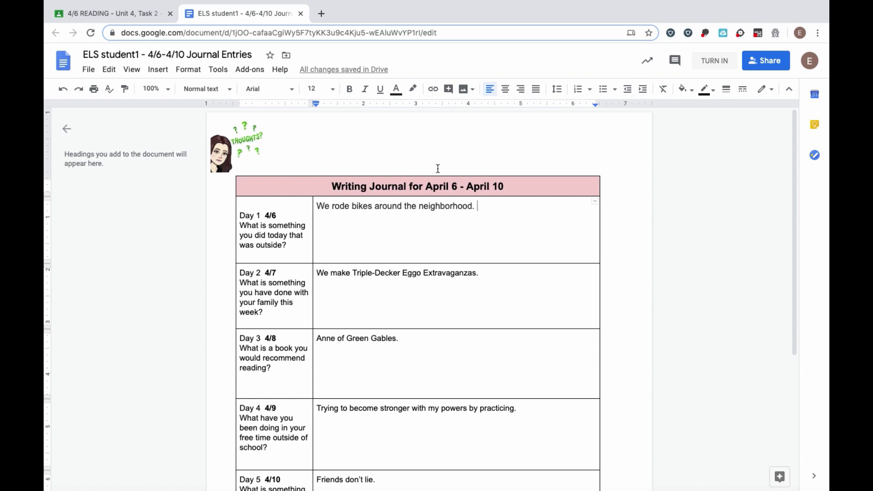
left_click(424, 143)
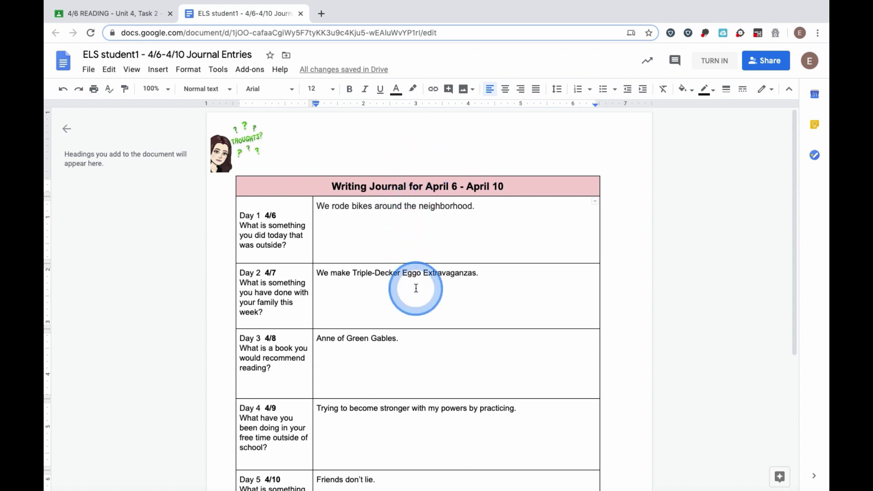
scroll(437, 375, "down", 3)
scroll(436, 377, "up", 3)
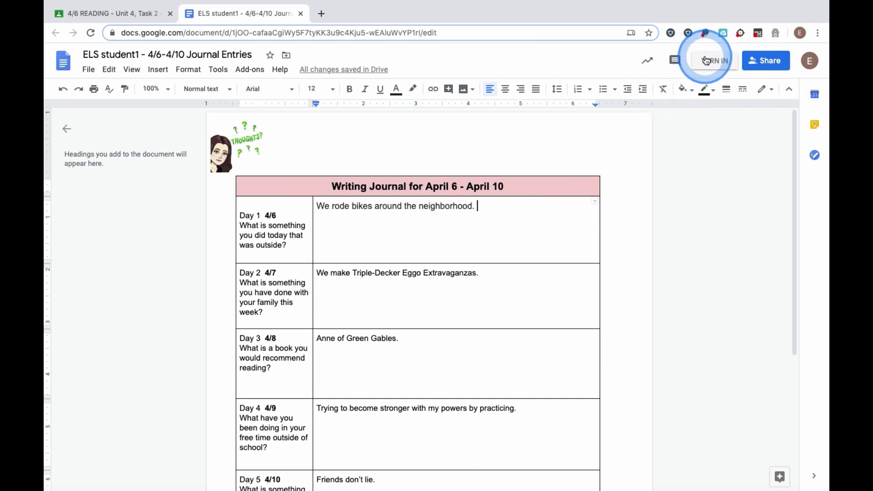
Turn in the 4/6 Journal Entries document from Docs and confirm in Classroom.
left_click(707, 61)
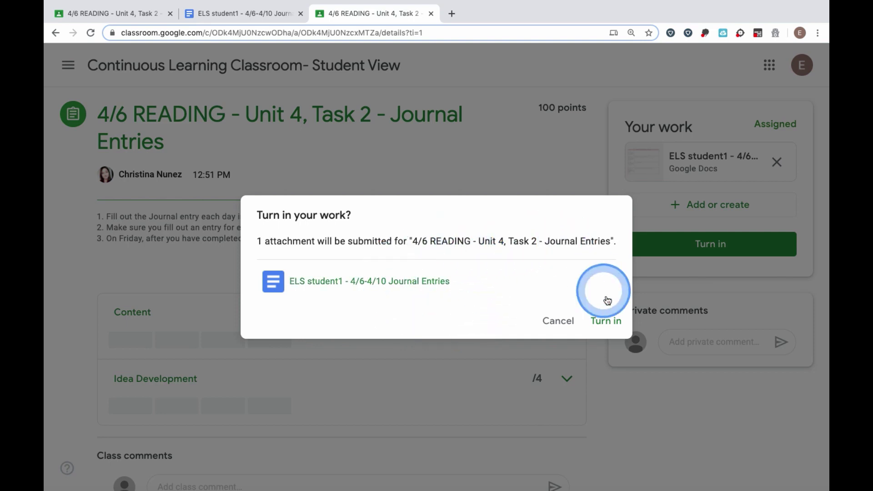
left_click(604, 323)
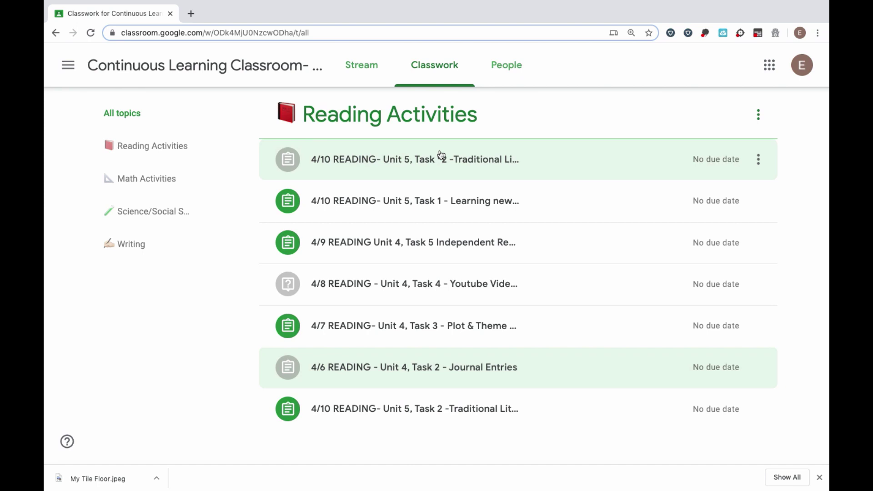
Open the 4/6 MATH- Task 1 - Area & Perimeter assignment under Math Activities.
left_click(432, 200)
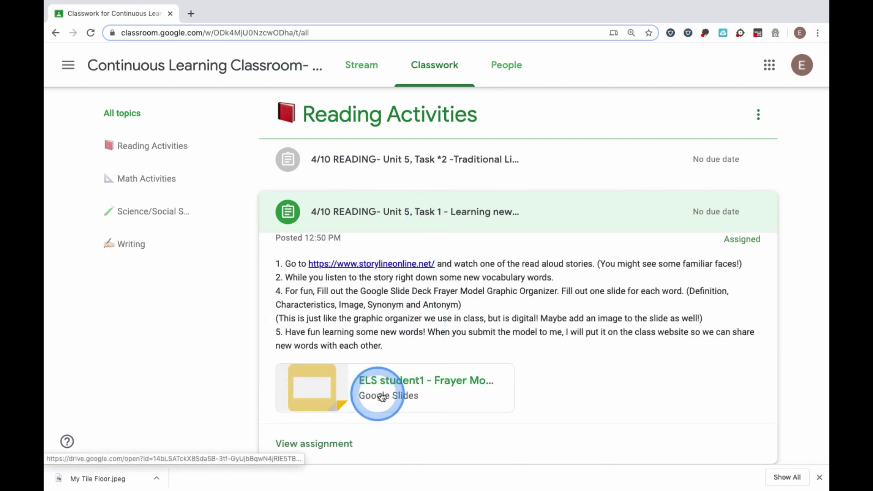
scroll(436, 405, "down", 3)
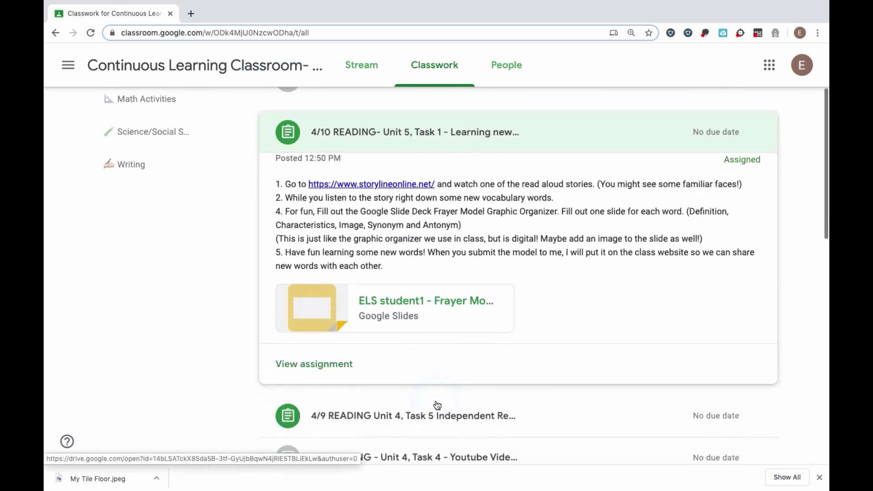
left_click(390, 102)
scroll(412, 177, "down", 5)
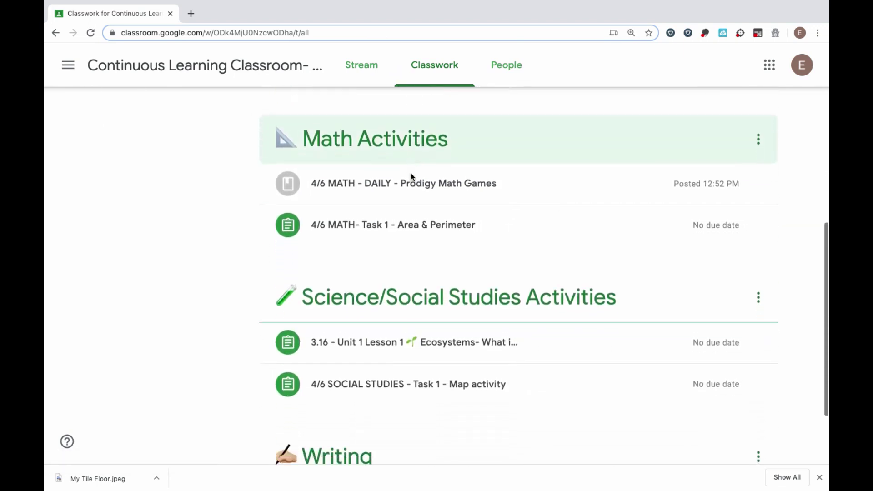
left_click_drag(384, 121, 395, 204)
left_click(394, 204)
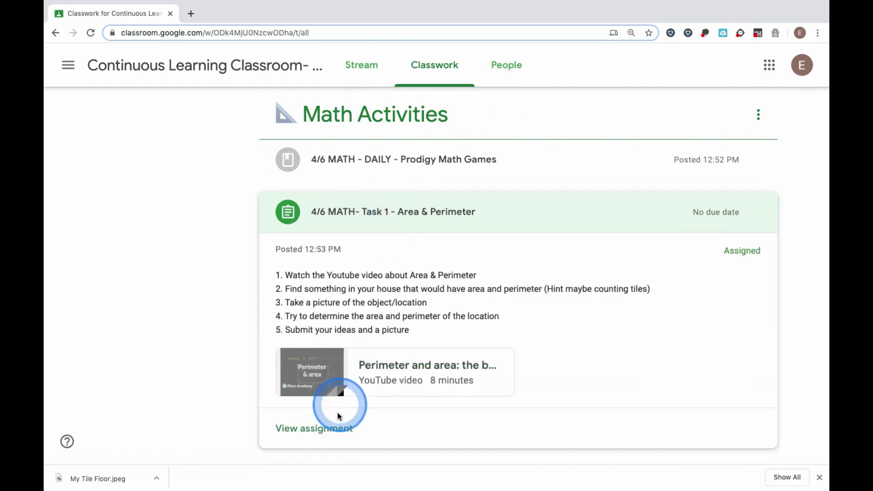
left_click(333, 431)
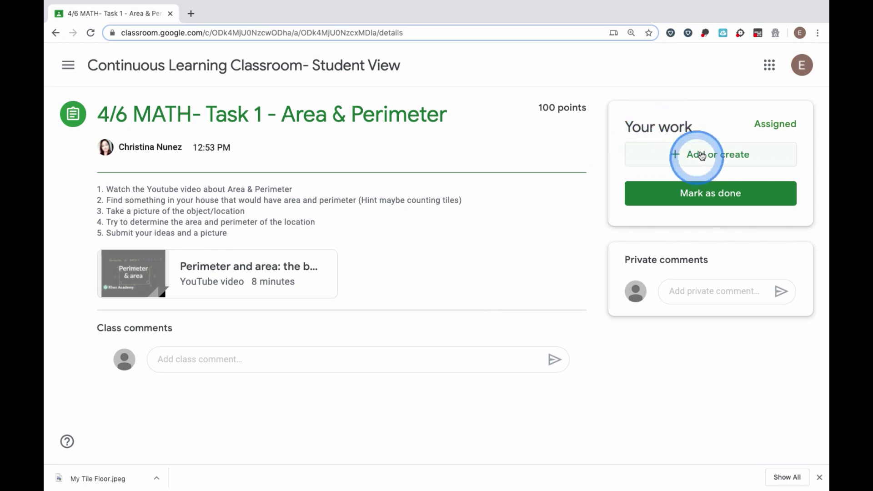
Attach My Tile Floor.jpeg from Google Drive and turn in the Area & Perimeter work.
left_click(675, 158)
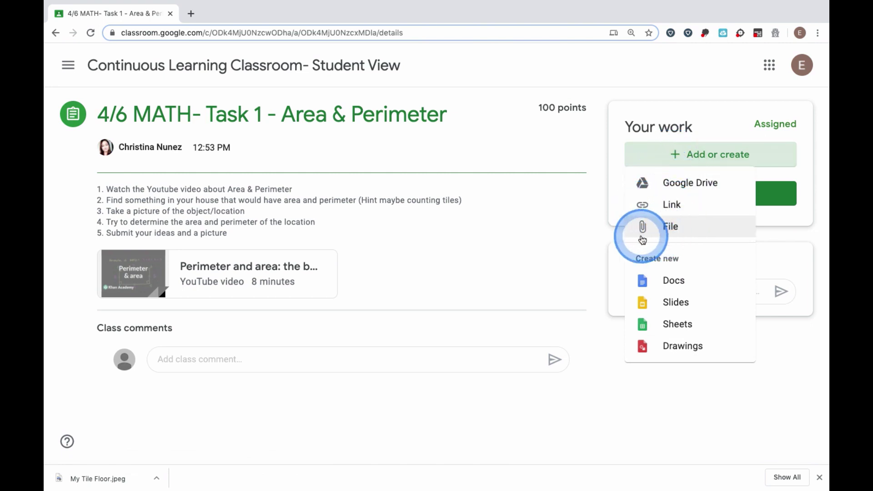
left_click(687, 182)
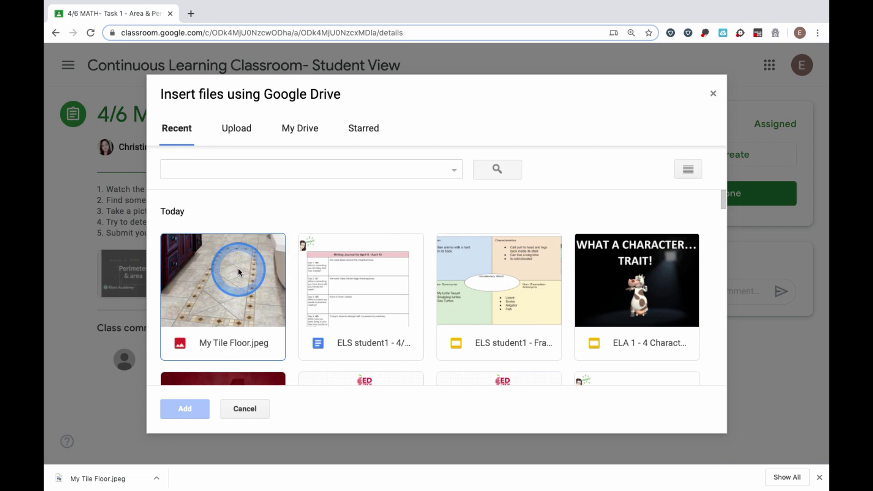
double_click(250, 262)
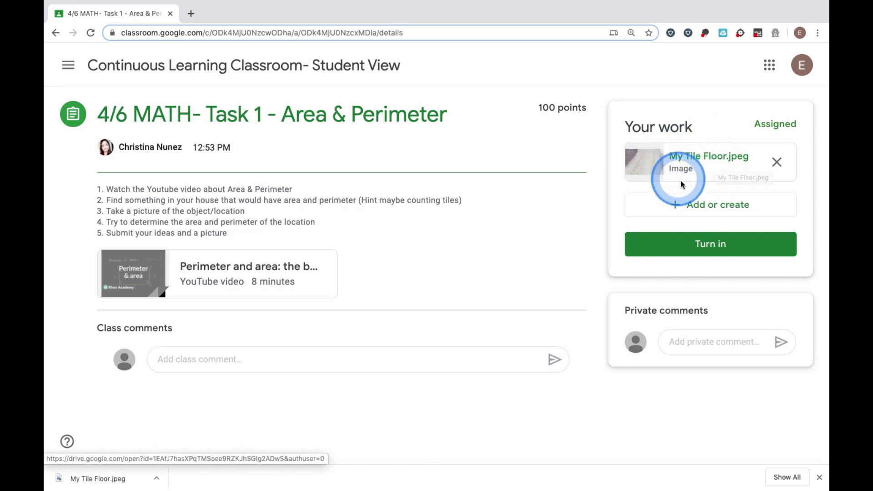
left_click(704, 242)
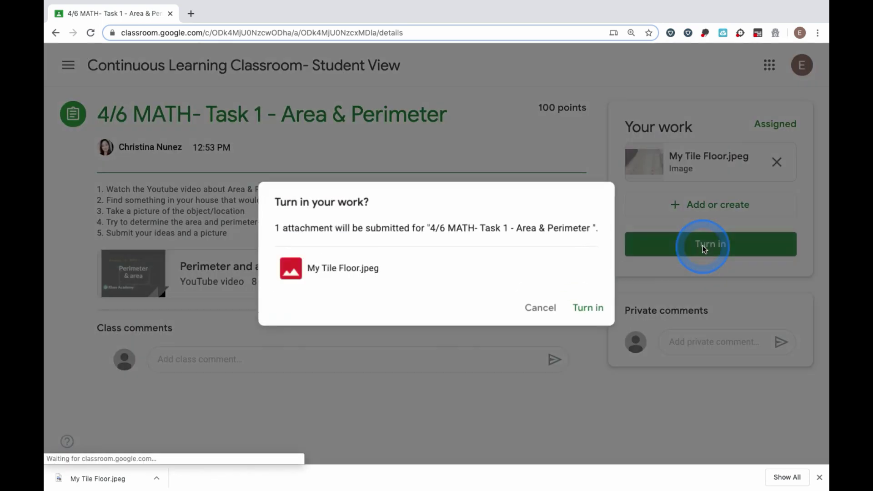
left_click(591, 308)
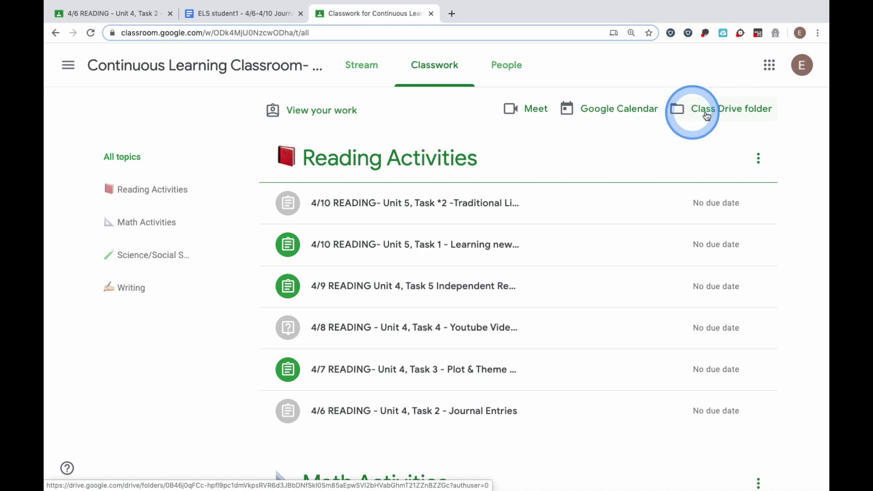
Open the class Drive folder and its writing journal document, then return to Classwork.
left_click(707, 116)
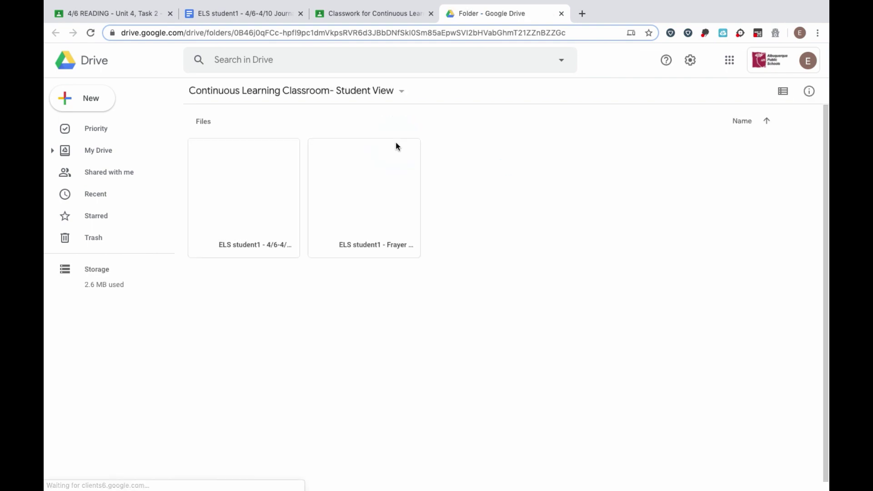
left_click(315, 147)
left_click(260, 294)
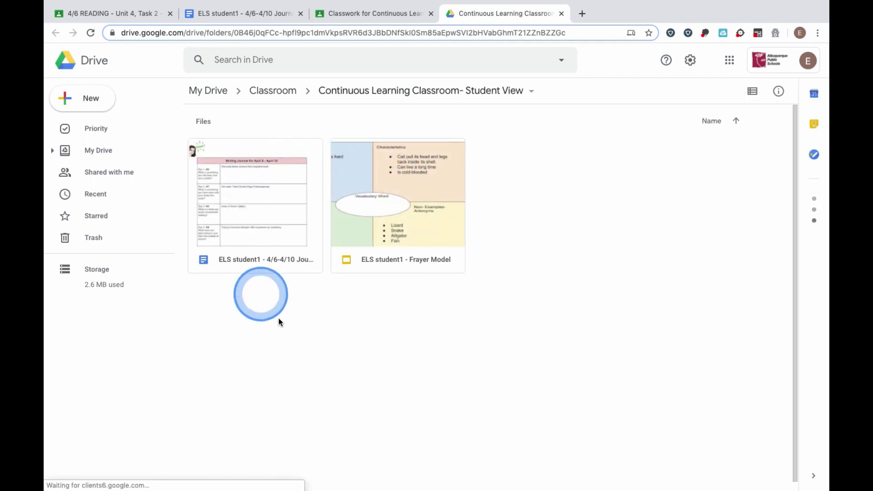
double_click(298, 269)
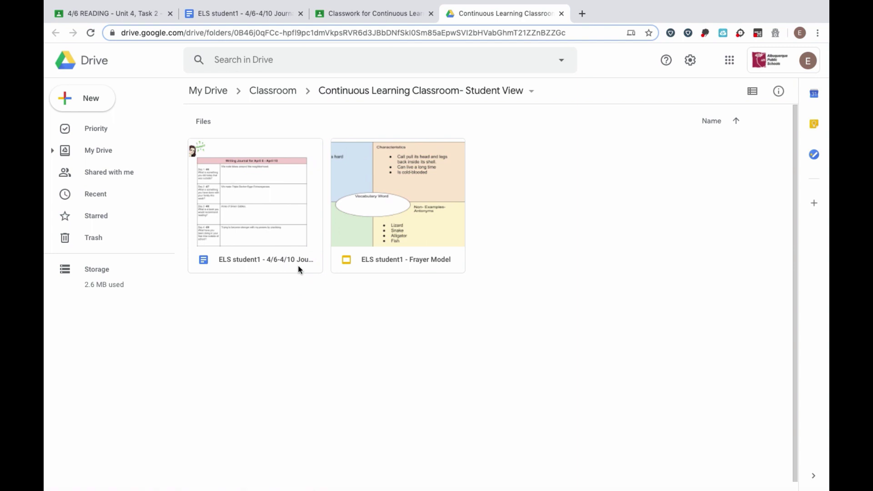
key("ctrl+shift+Tab")
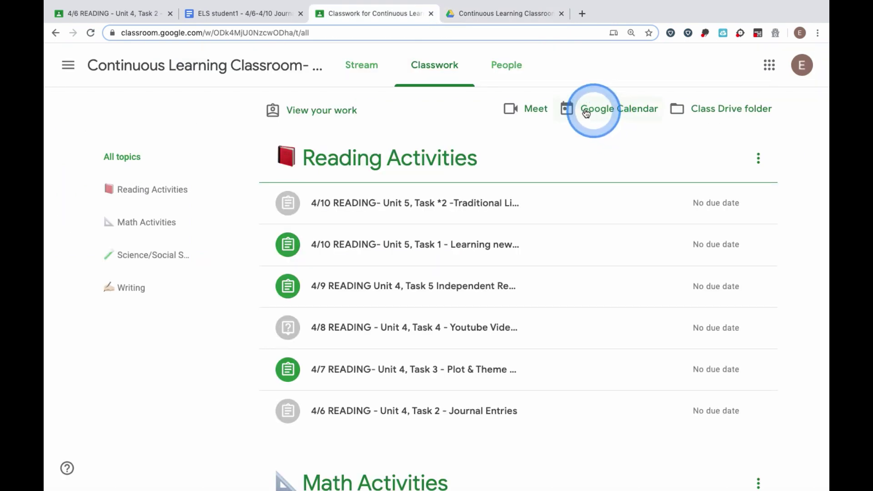
Open the class Google Calendar on the week of April 19–25, 2020, then return to Classwork.
left_click(607, 103)
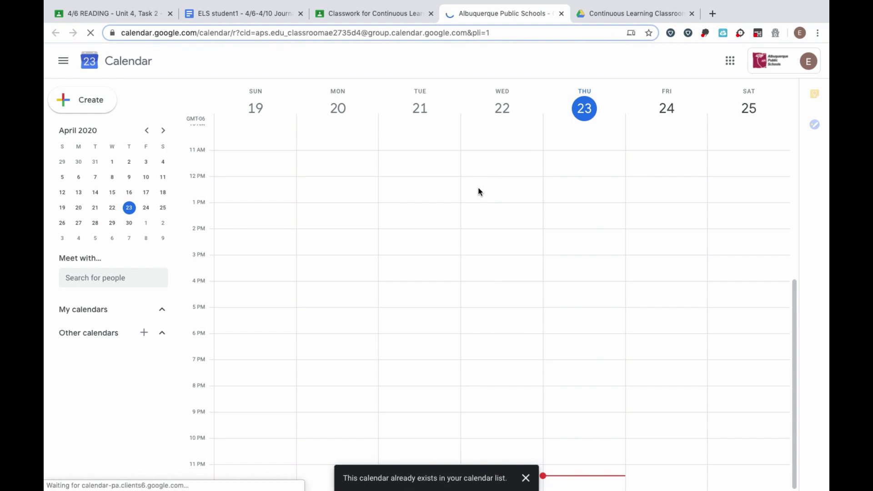
left_click(569, 204)
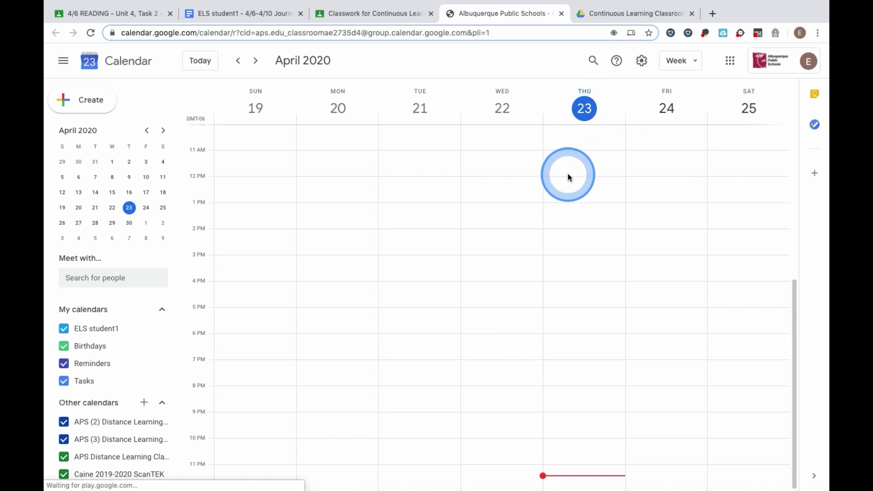
left_click(408, 19)
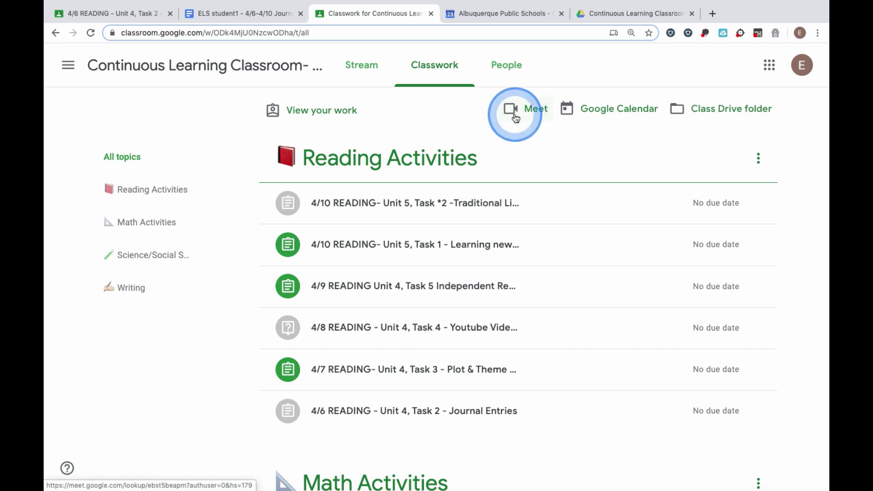
left_click(515, 118)
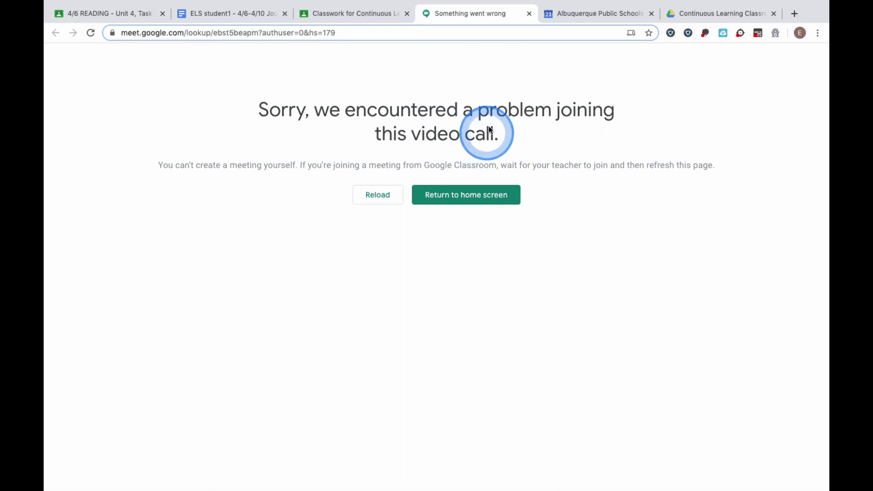
key("super+w")
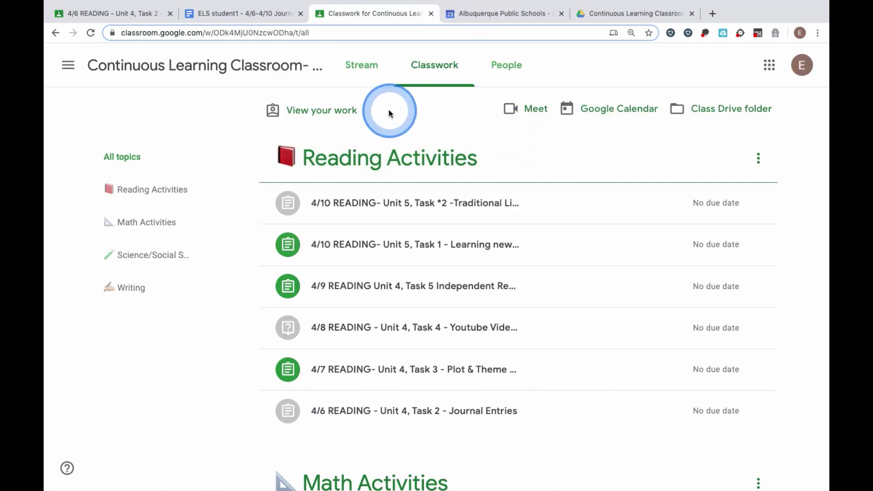
In View your work, check the Assigned (seven items), Returned with grade and Missing lists.
left_click(326, 114)
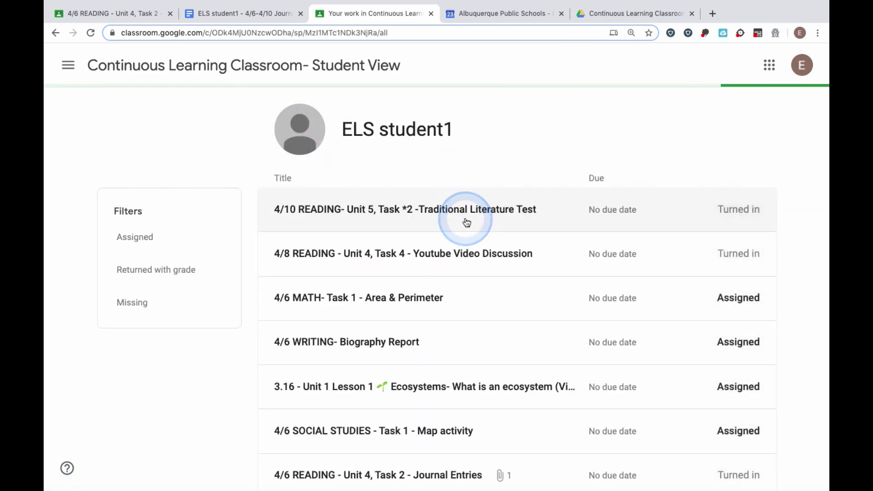
left_click(139, 244)
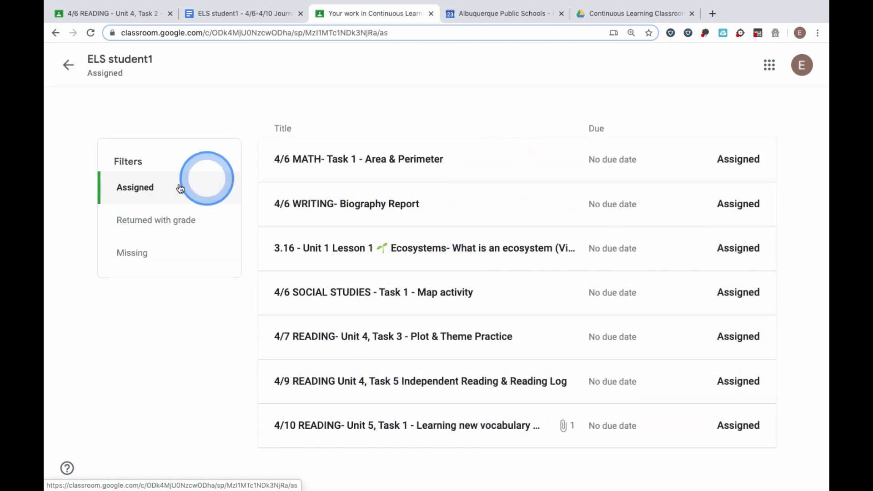
left_click(135, 221)
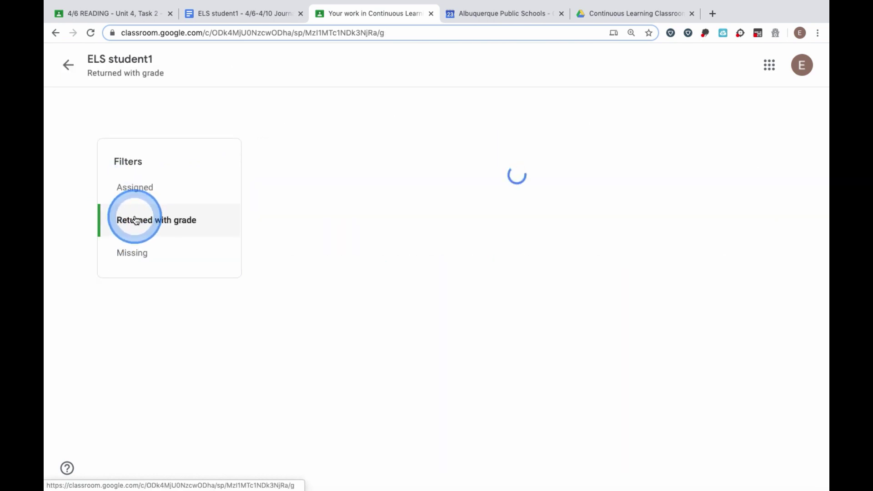
left_click(625, 262)
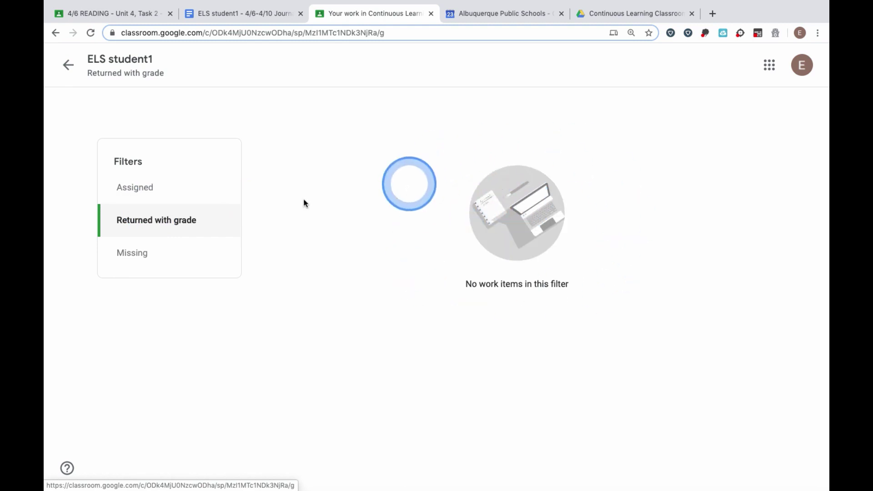
left_click(146, 251)
Recheck the Missing and Assigned lists, then go to the second class's Classwork page.
left_click(140, 253)
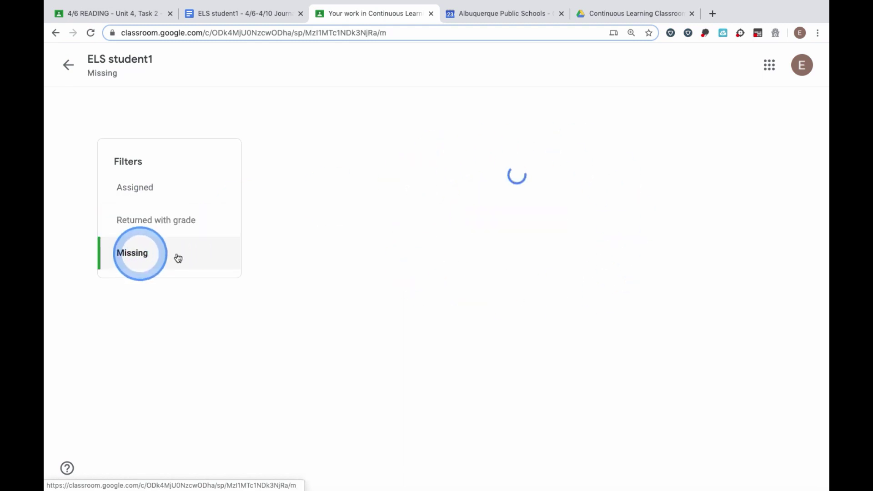
left_click(424, 268)
left_click(675, 270)
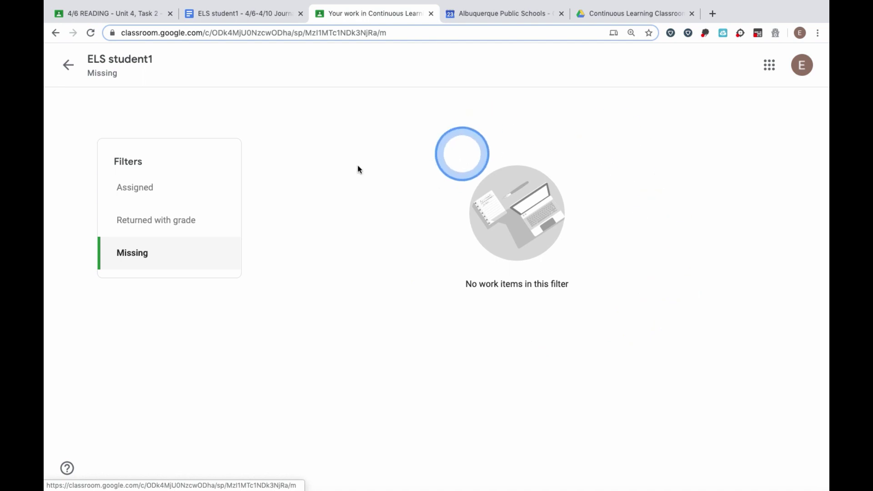
left_click(141, 191)
left_click(365, 189)
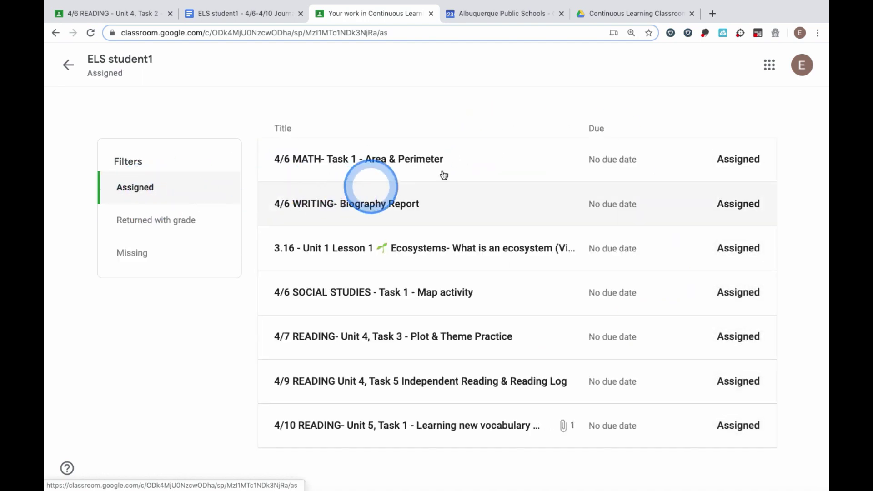
left_click(361, 282)
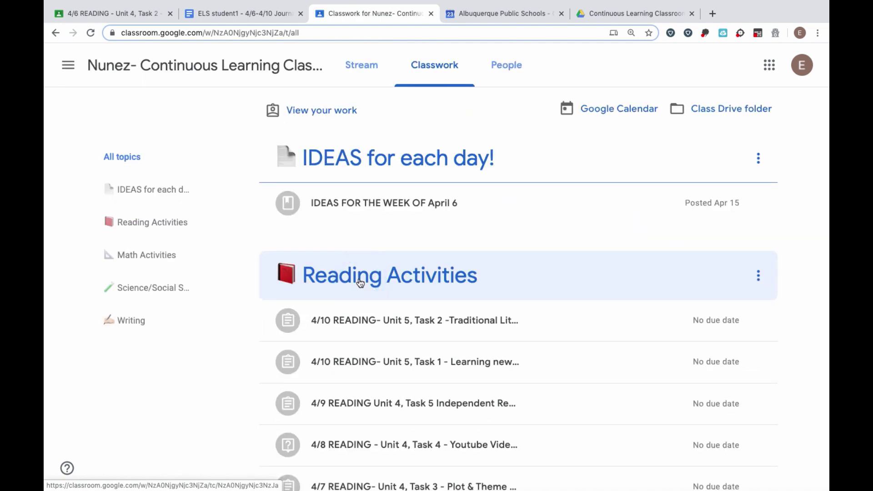
left_click(432, 275)
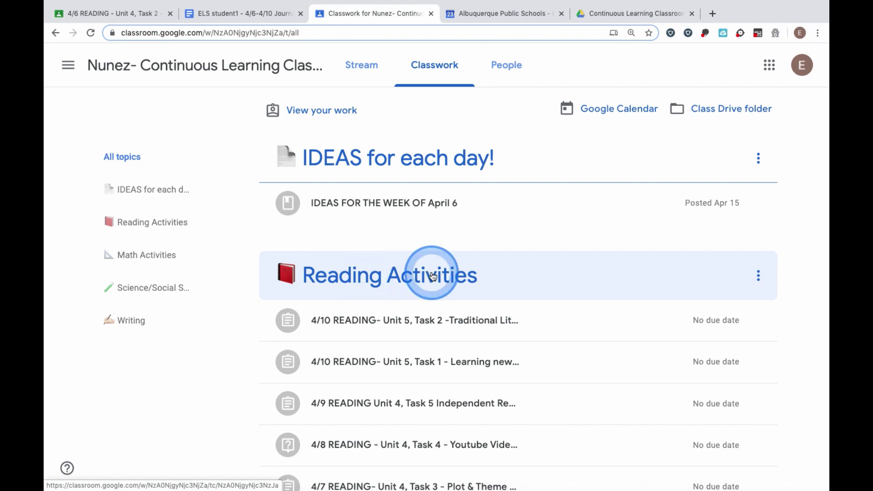
scroll(433, 273, "down", 2)
scroll(432, 277, "down", 3)
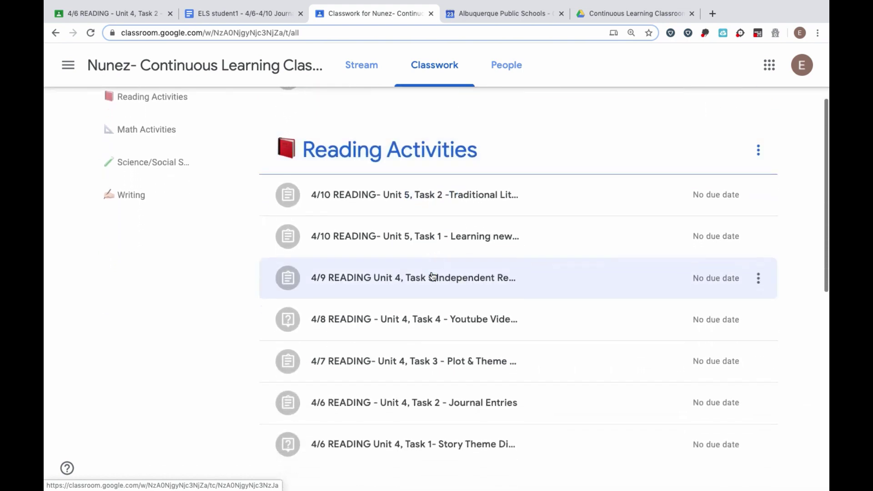
left_click(397, 251)
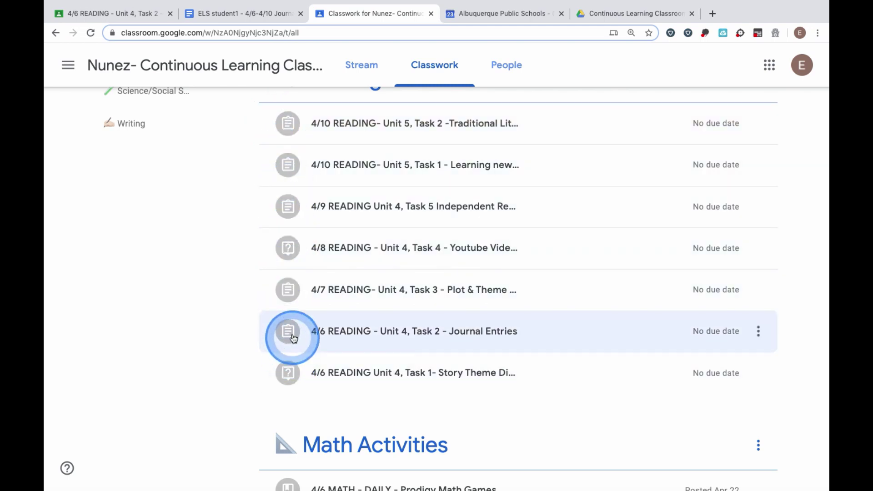
scroll(295, 337, "up", 5)
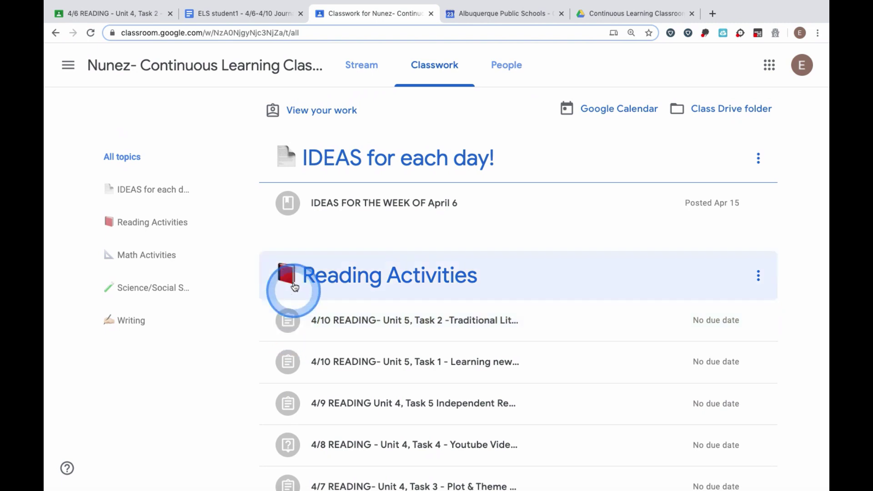
Review the second class's graded assignments in View your work, showing an overall 91.68%.
left_click(325, 117)
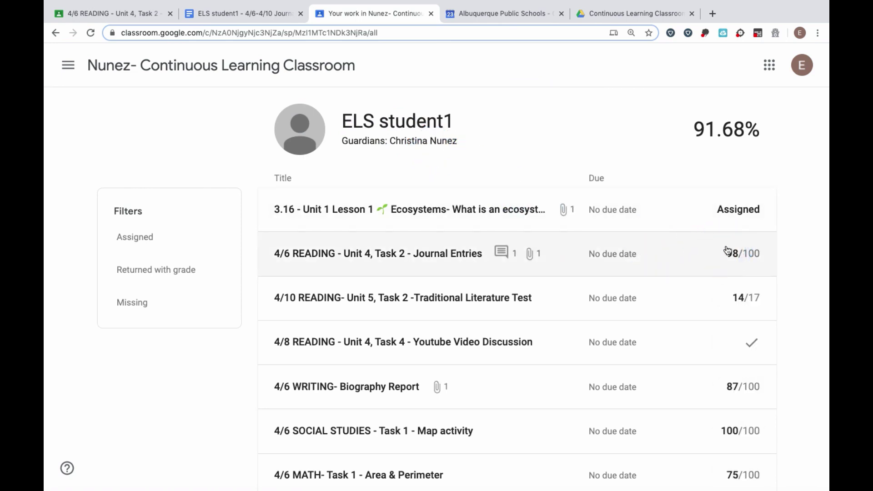
scroll(727, 251, "down", 5)
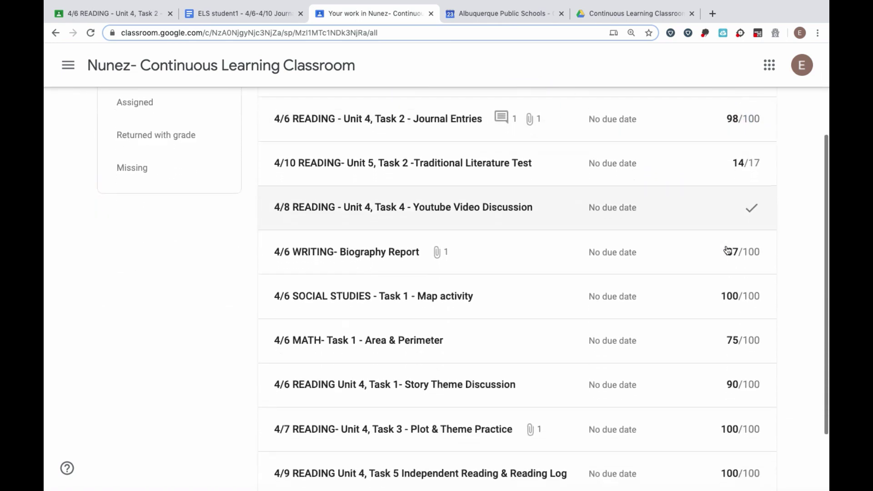
scroll(728, 251, "down", 1)
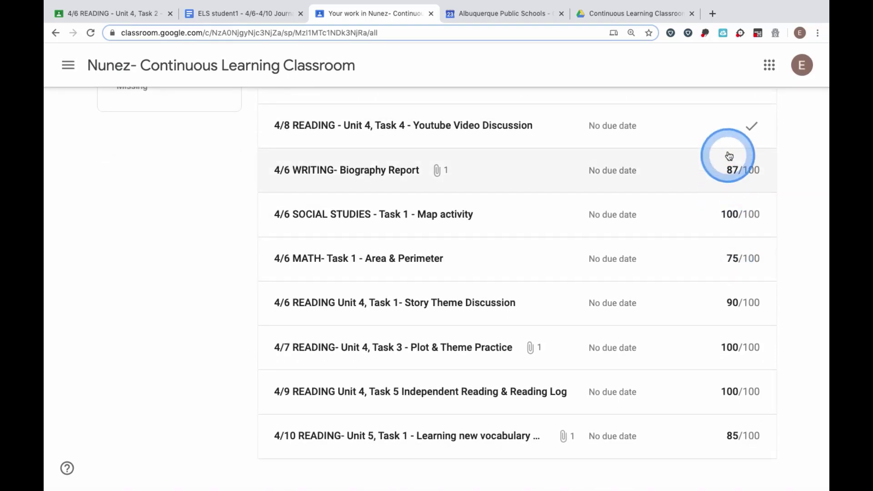
scroll(730, 415, "up", 5)
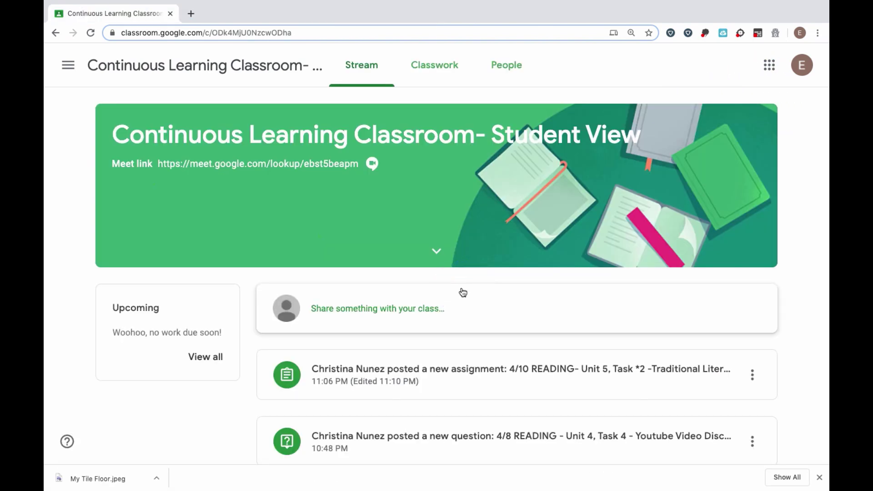
Go to the Classes page listing all enrolled classes and scroll through the cards.
left_click(69, 68)
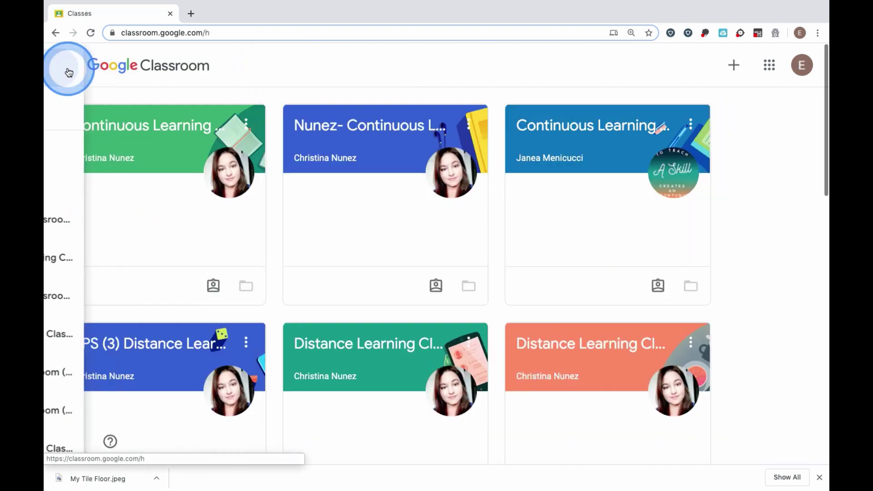
left_click(169, 73)
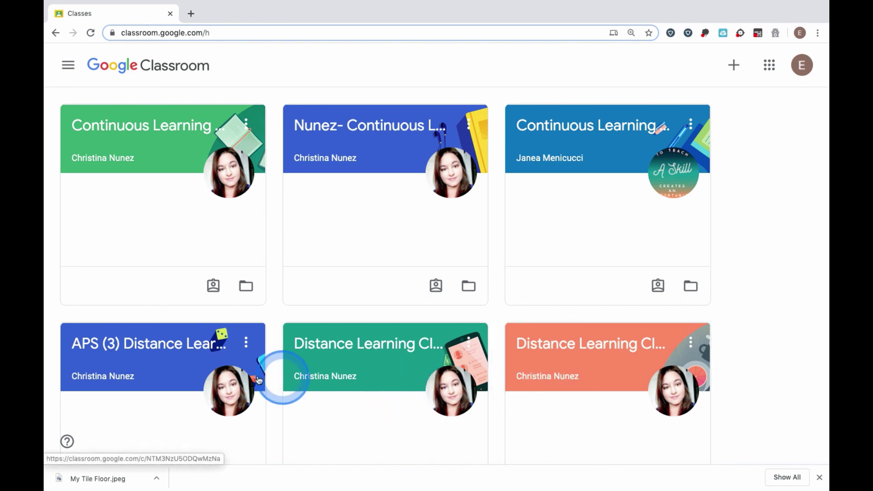
scroll(250, 376, "down", 6)
scroll(251, 381, "down", 6)
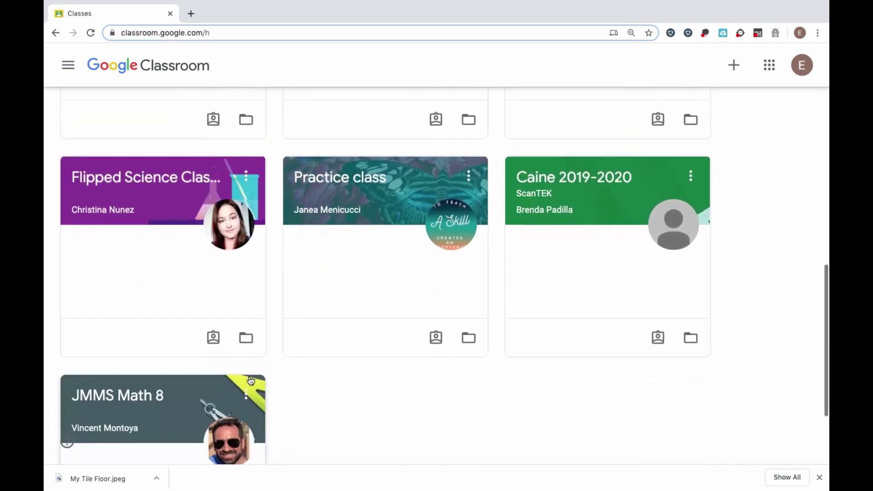
Drag the Continuous Learning cards so the green one sits third in the top row.
scroll(251, 383, "up", 12)
scroll(251, 383, "up", 1)
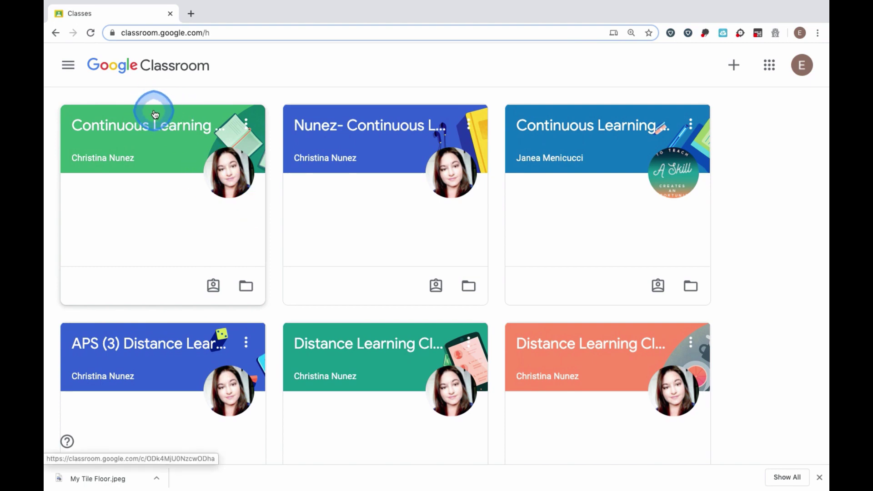
left_click_drag(155, 114, 400, 108)
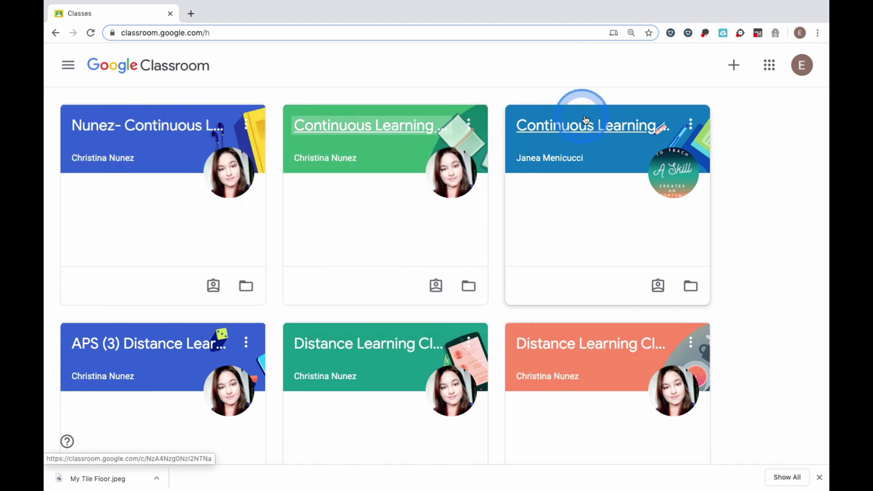
left_click_drag(559, 112, 341, 117)
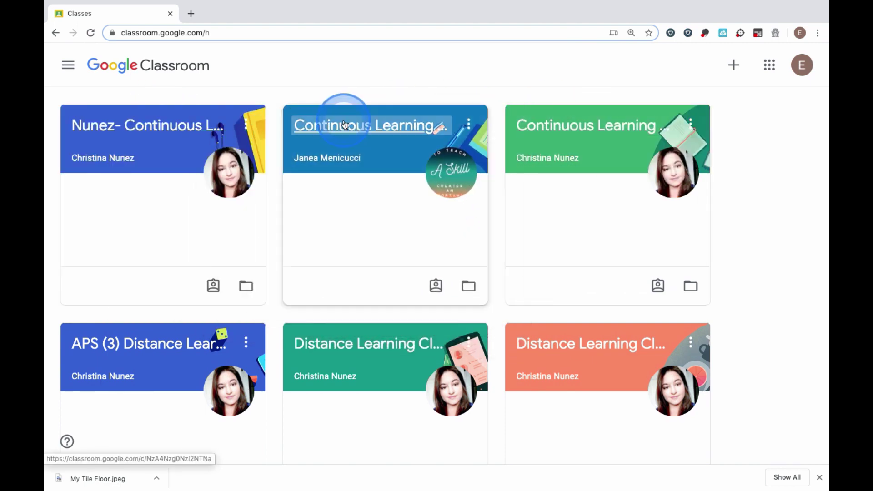
Open the To-do list and browse the student's assigned work.
left_click(69, 68)
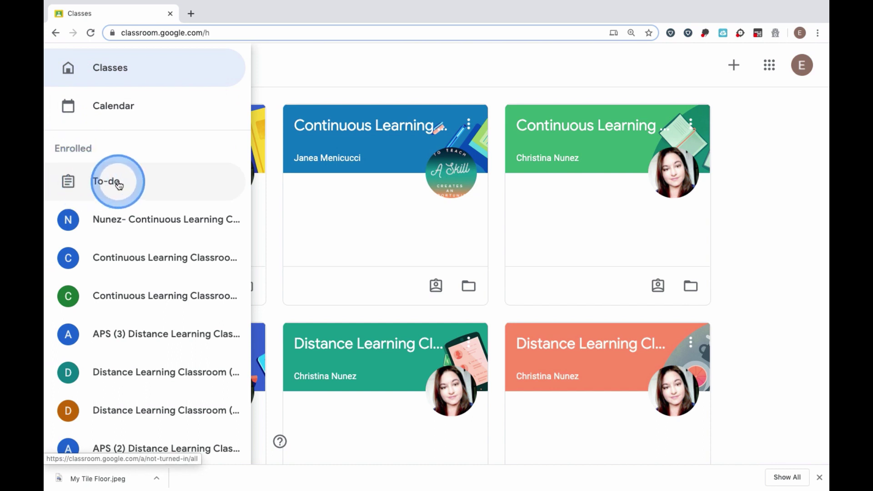
left_click(102, 182)
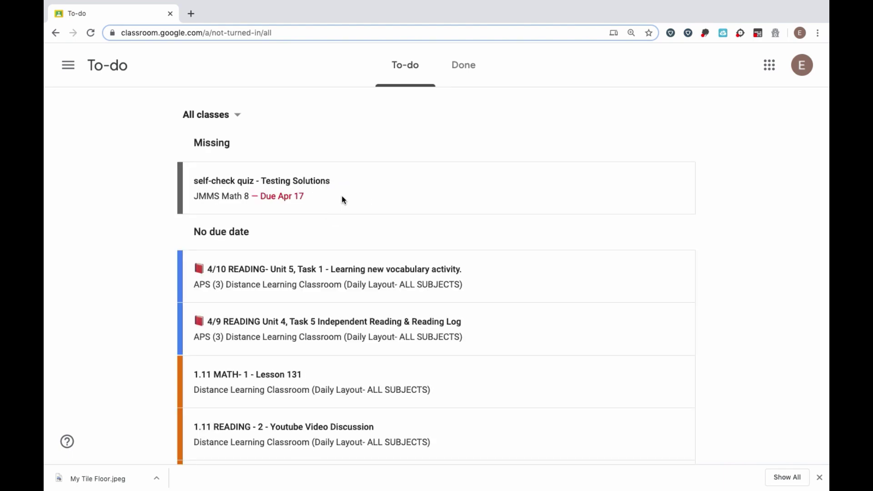
scroll(361, 275, "down", 3)
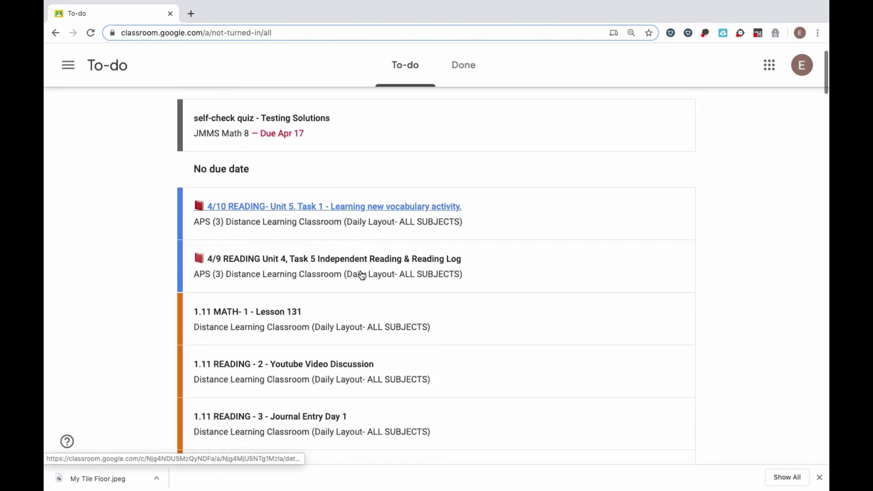
scroll(362, 274, "down", 12)
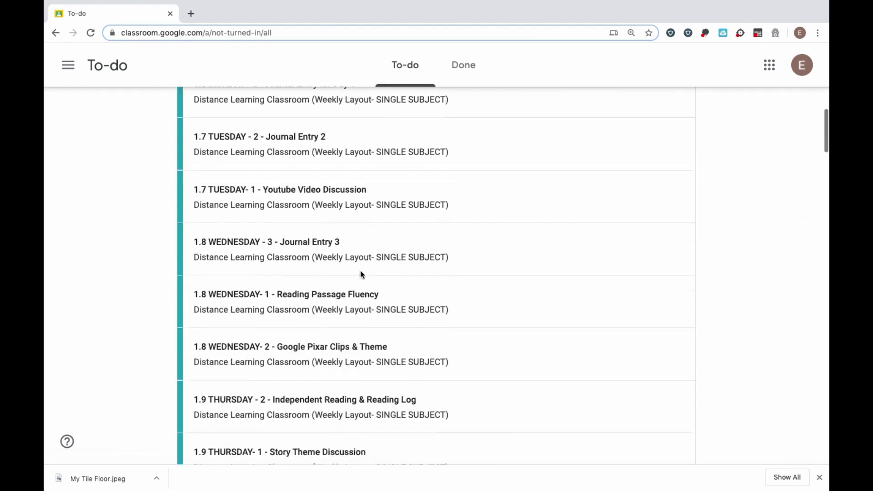
scroll(361, 274, "up", 13)
left_click(190, 259)
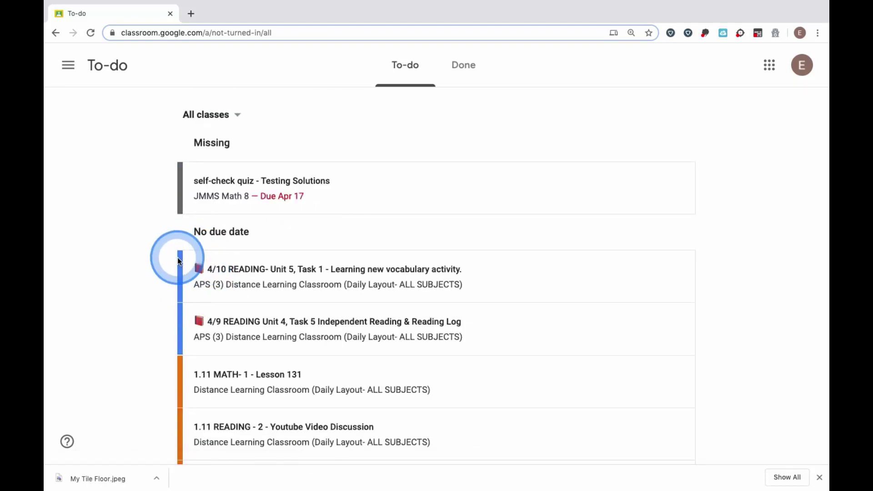
scroll(179, 383, "down", 3)
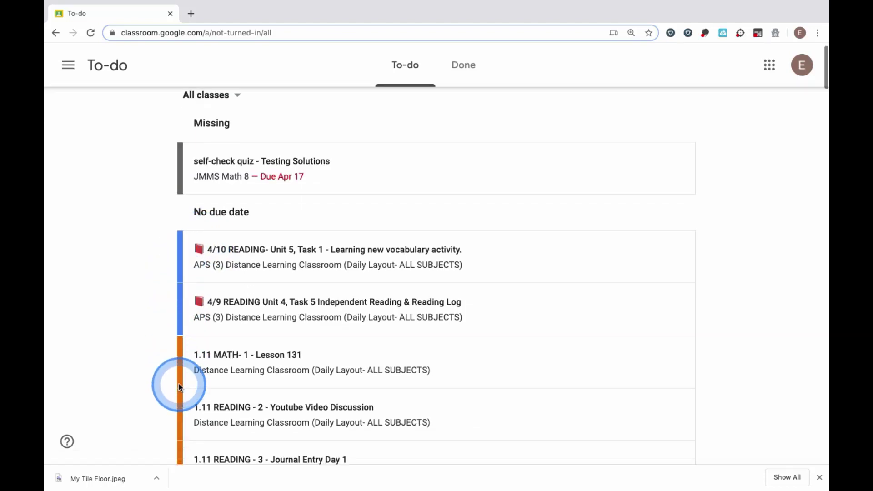
scroll(179, 384, "up", 3)
left_click(307, 168)
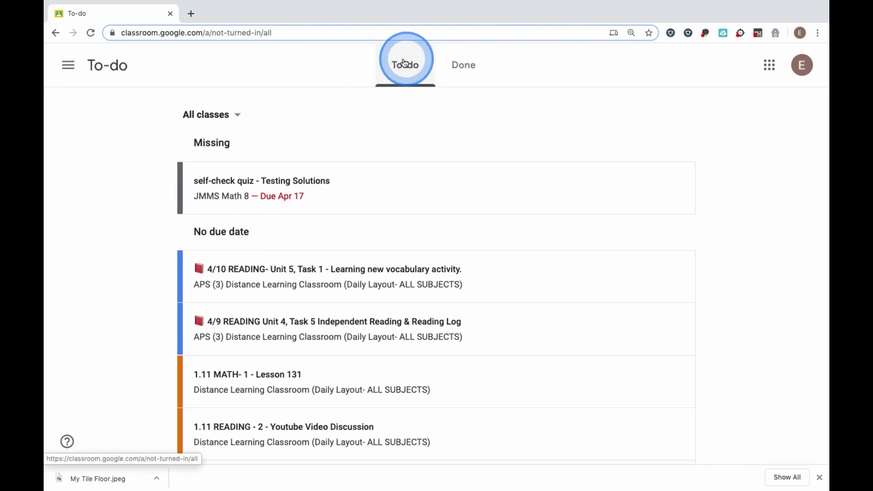
Switch to the Done list and scroll through turned-in work with scores like 100/100.
left_click(472, 68)
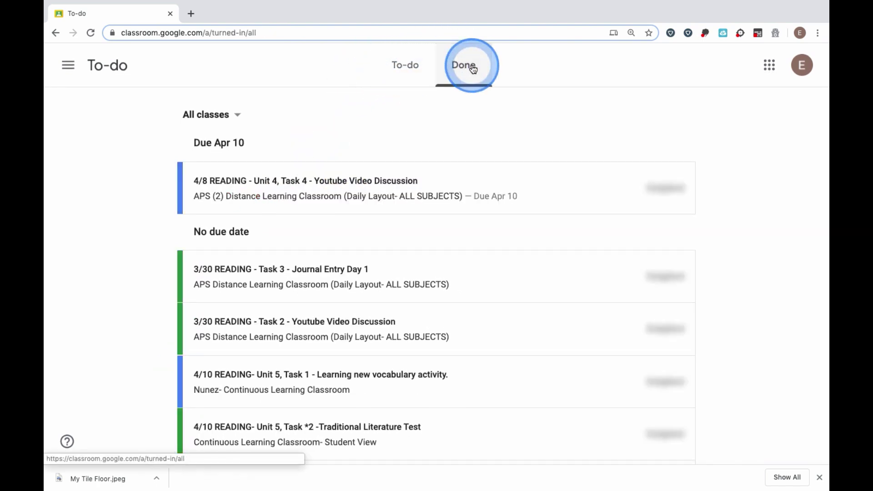
scroll(469, 329, "down", 6)
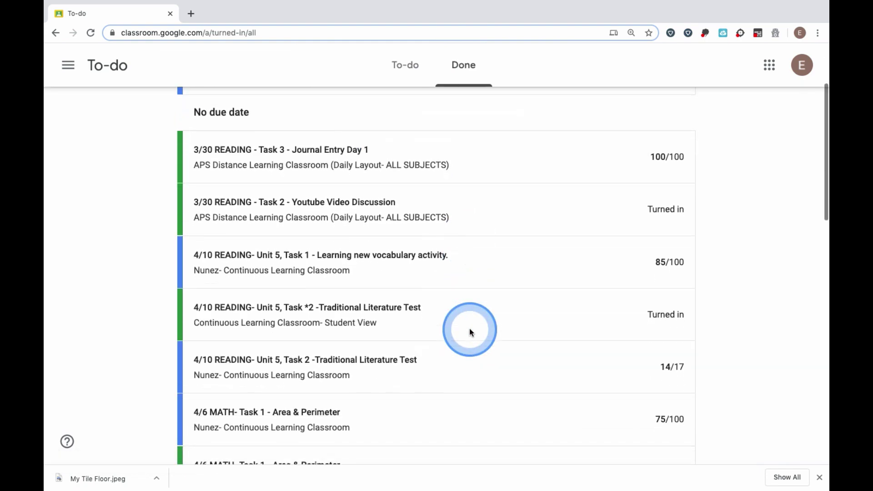
scroll(470, 328, "down", 12)
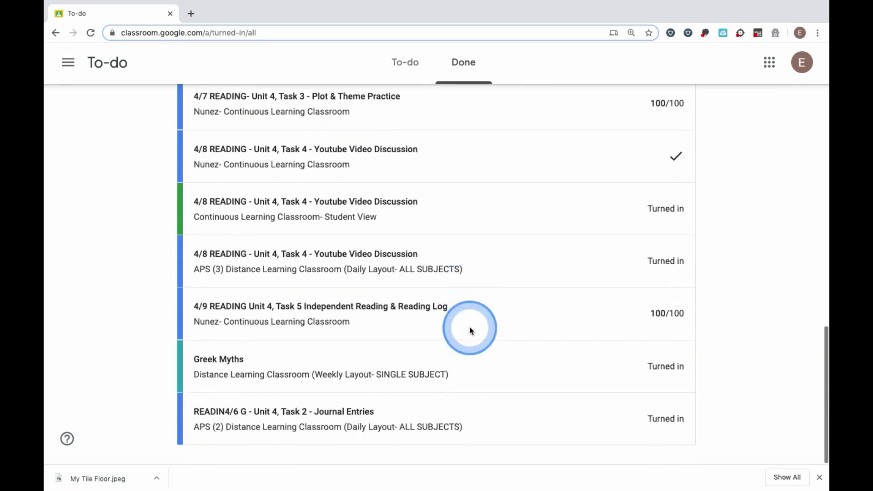
Return to the Classes page and scroll down to the Caine 2019-2020 card.
key("alt+Left")
scroll(740, 166, "up", 5)
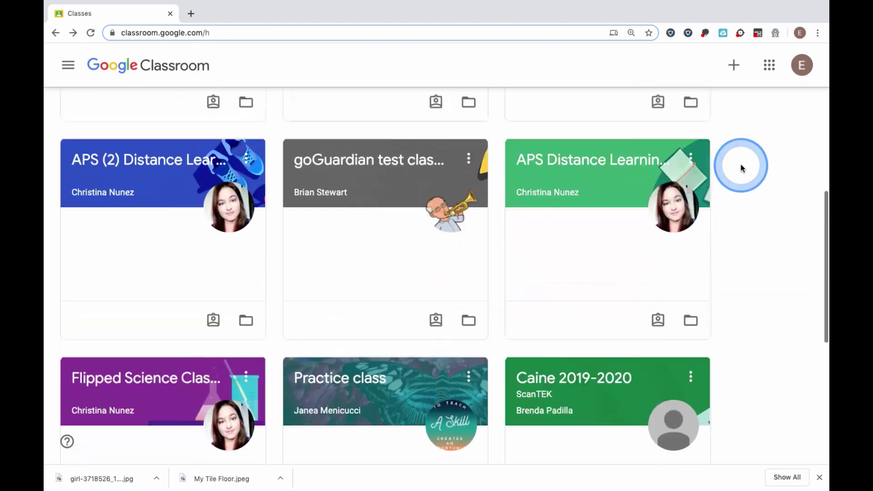
scroll(742, 168, "up", 7)
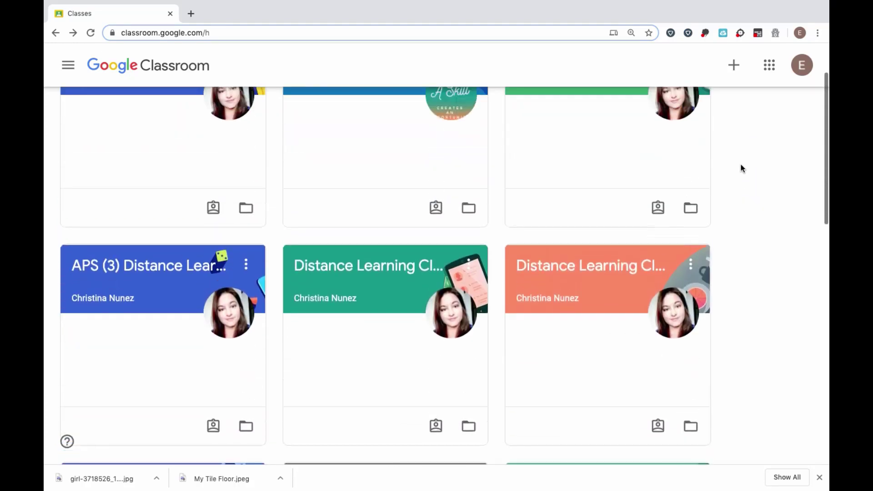
scroll(741, 169, "up", 1)
scroll(742, 168, "down", 2)
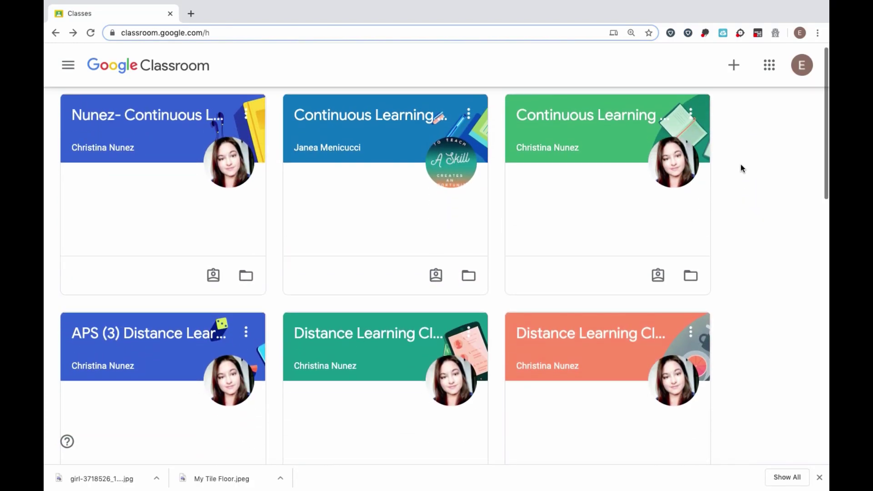
scroll(742, 168, "down", 3)
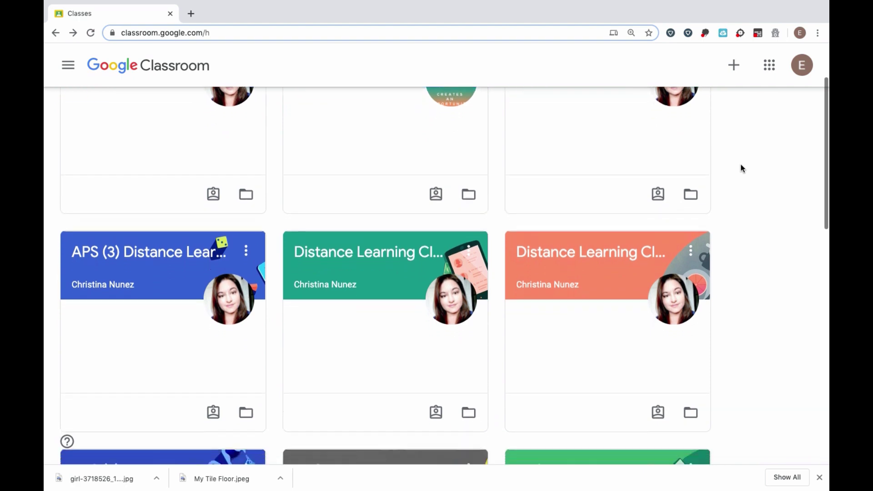
scroll(741, 169, "down", 5)
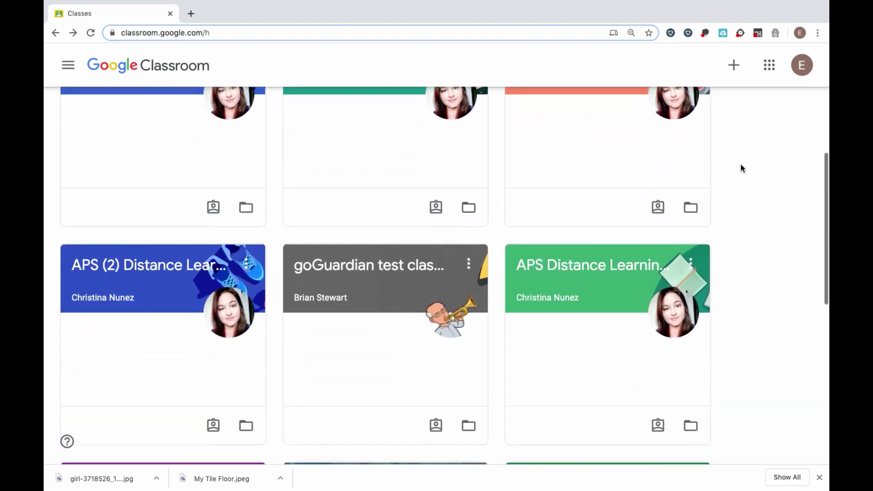
scroll(741, 168, "down", 7)
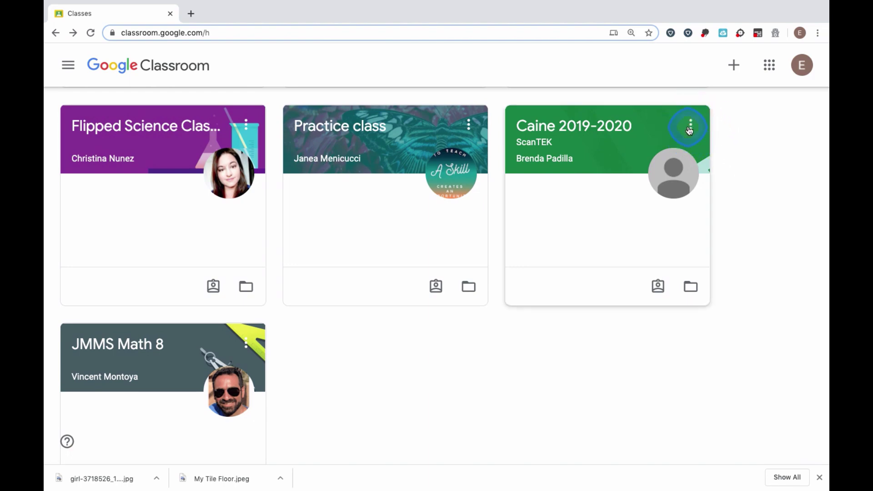
Unenroll from Caine 2019-2020 and confirm leaving the class.
left_click(690, 129)
left_click(646, 177)
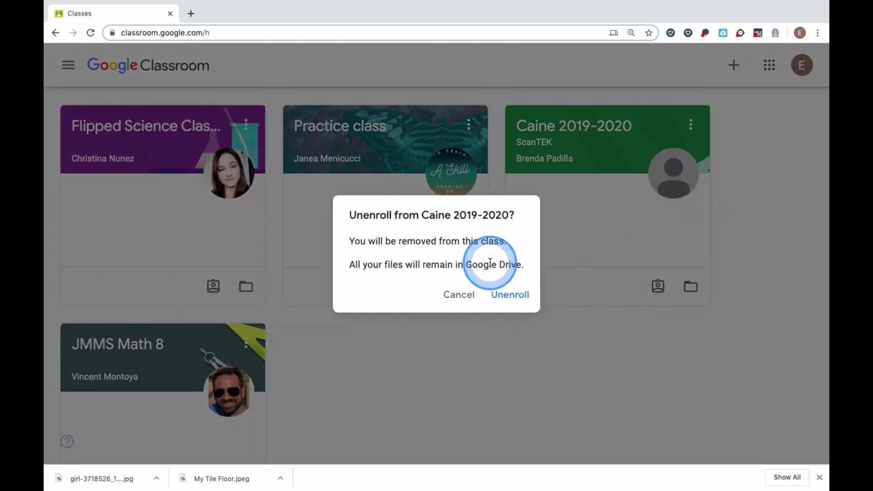
left_click(502, 295)
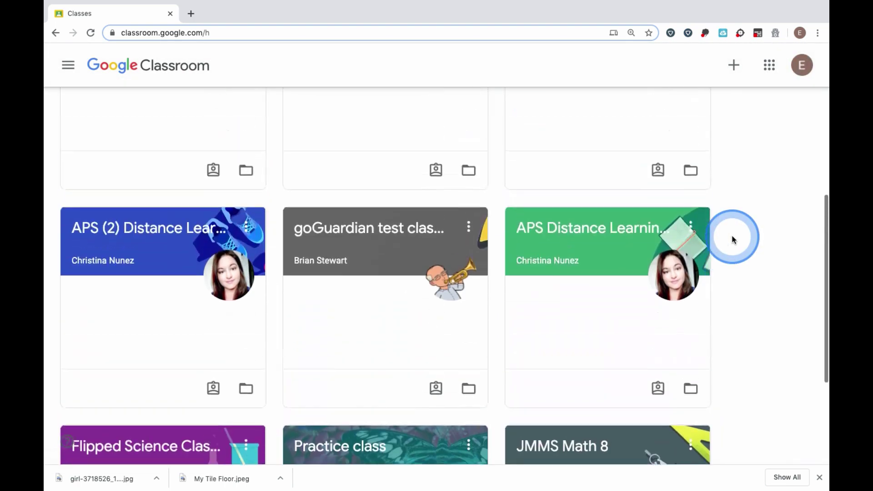
scroll(732, 237, "up", 10)
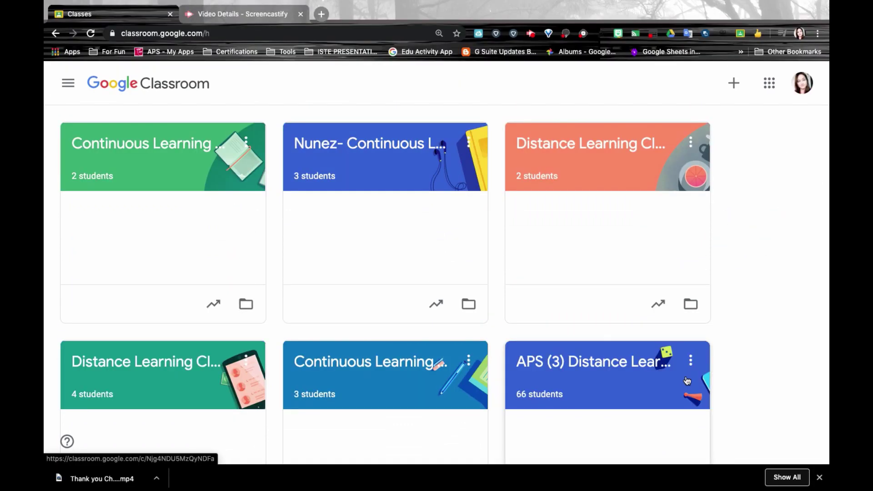